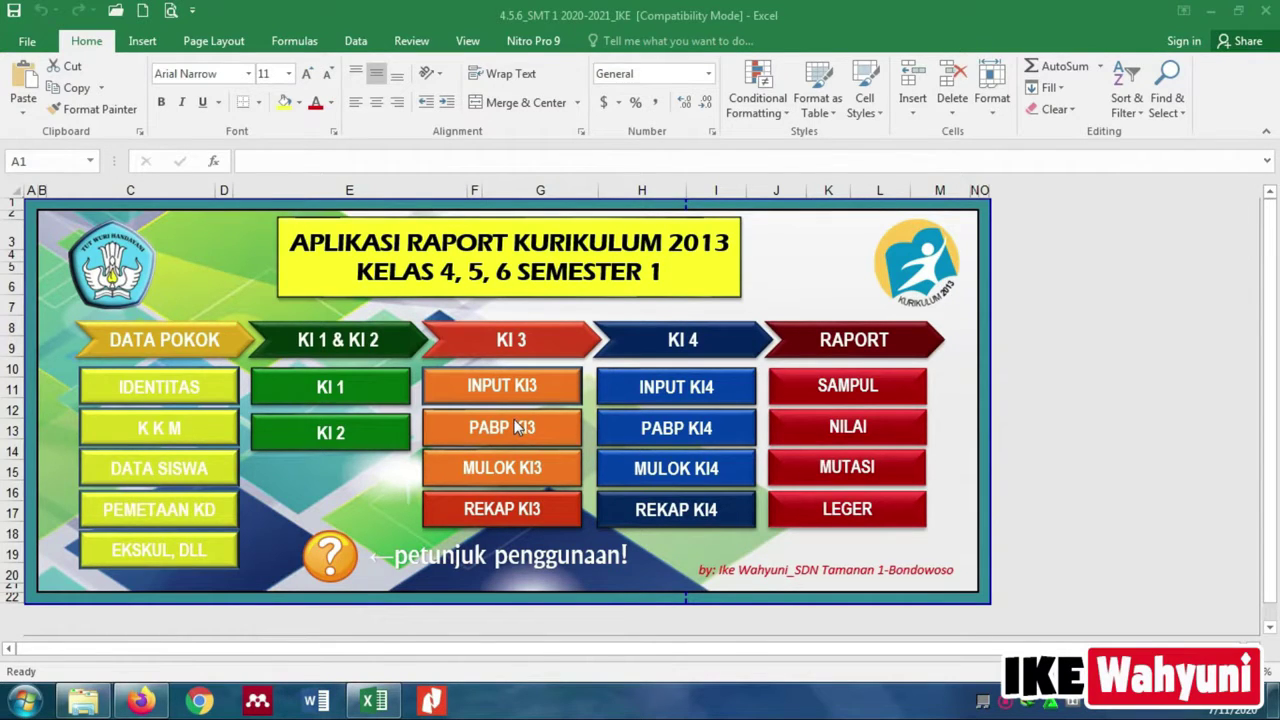
- Review the school identity sheet, checking the available Kelas options and the report place and date, and return to the main menu
left_click(152, 386)
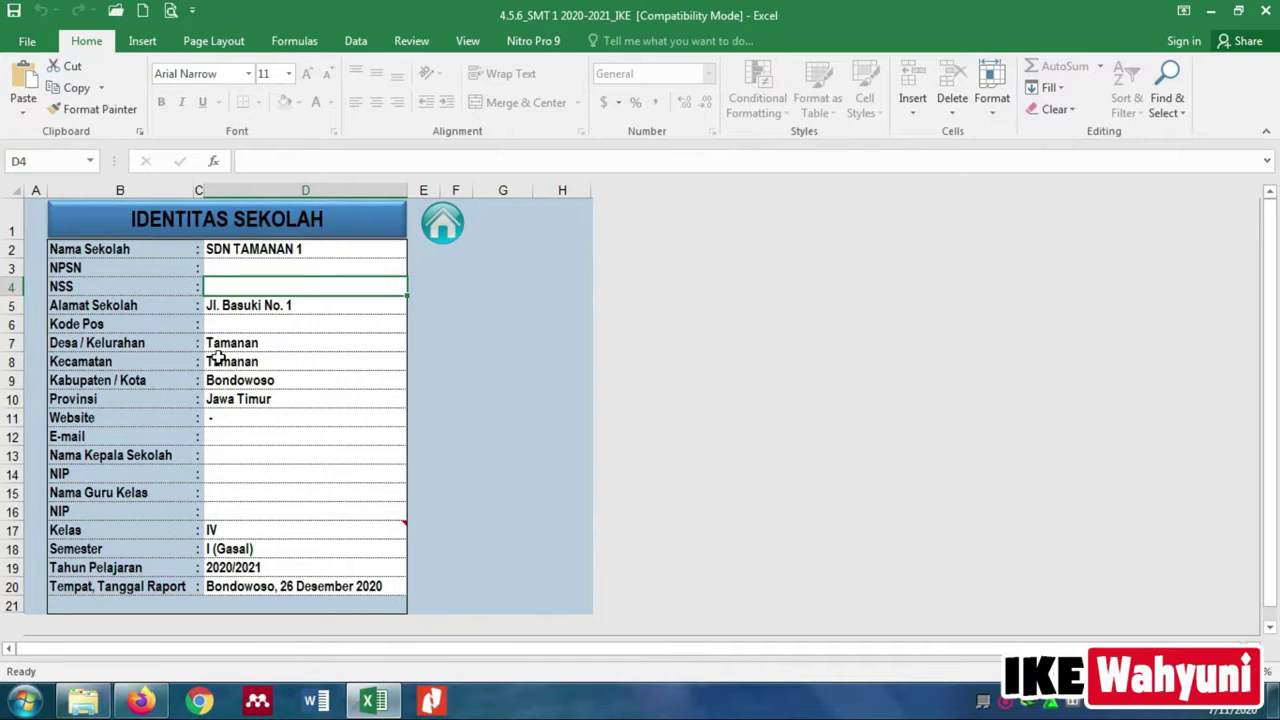
left_click(300, 531)
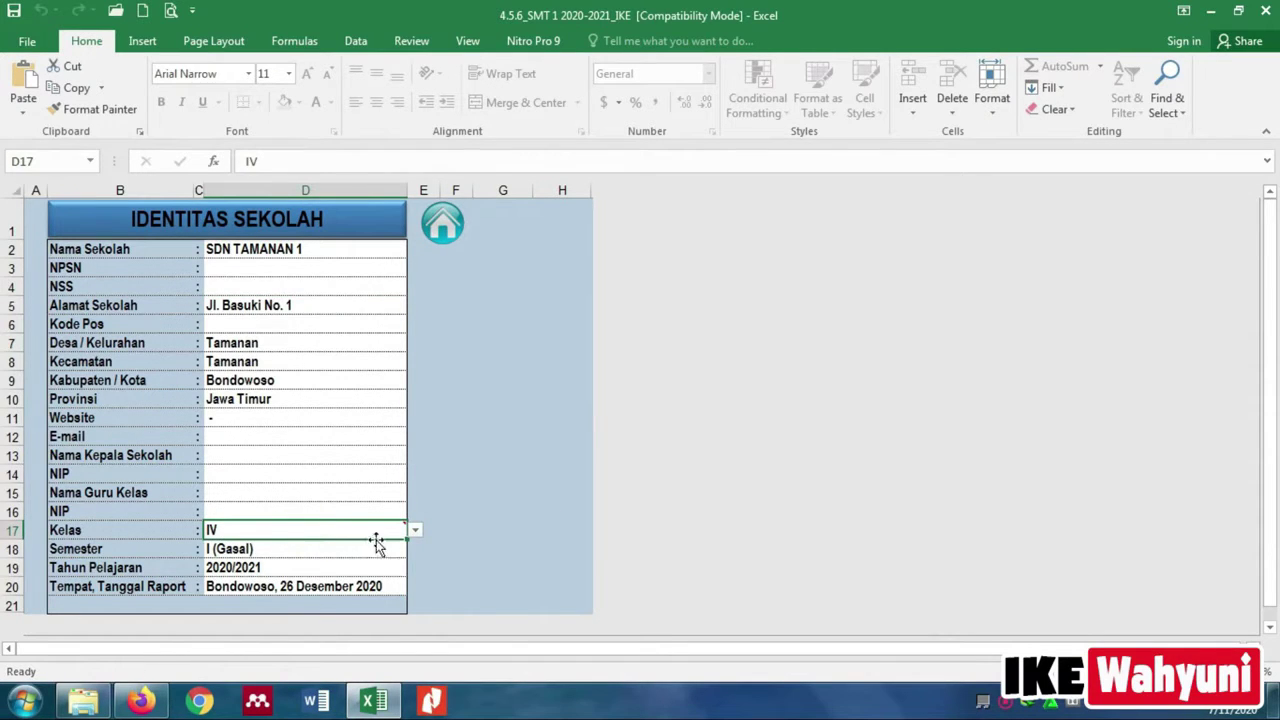
left_click(416, 531)
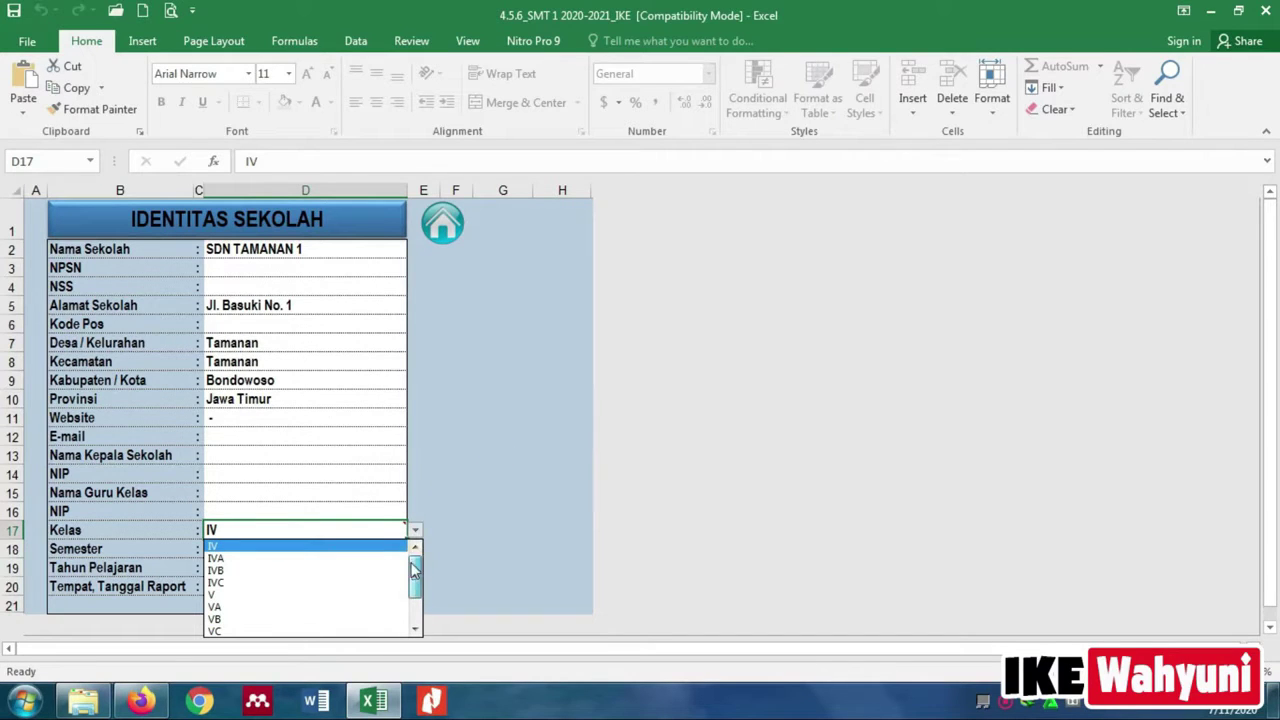
mouse_move(416, 580)
left_mouse_down()
mouse_move(420, 603)
mouse_move(419, 560)
left_mouse_up()
left_click(415, 531)
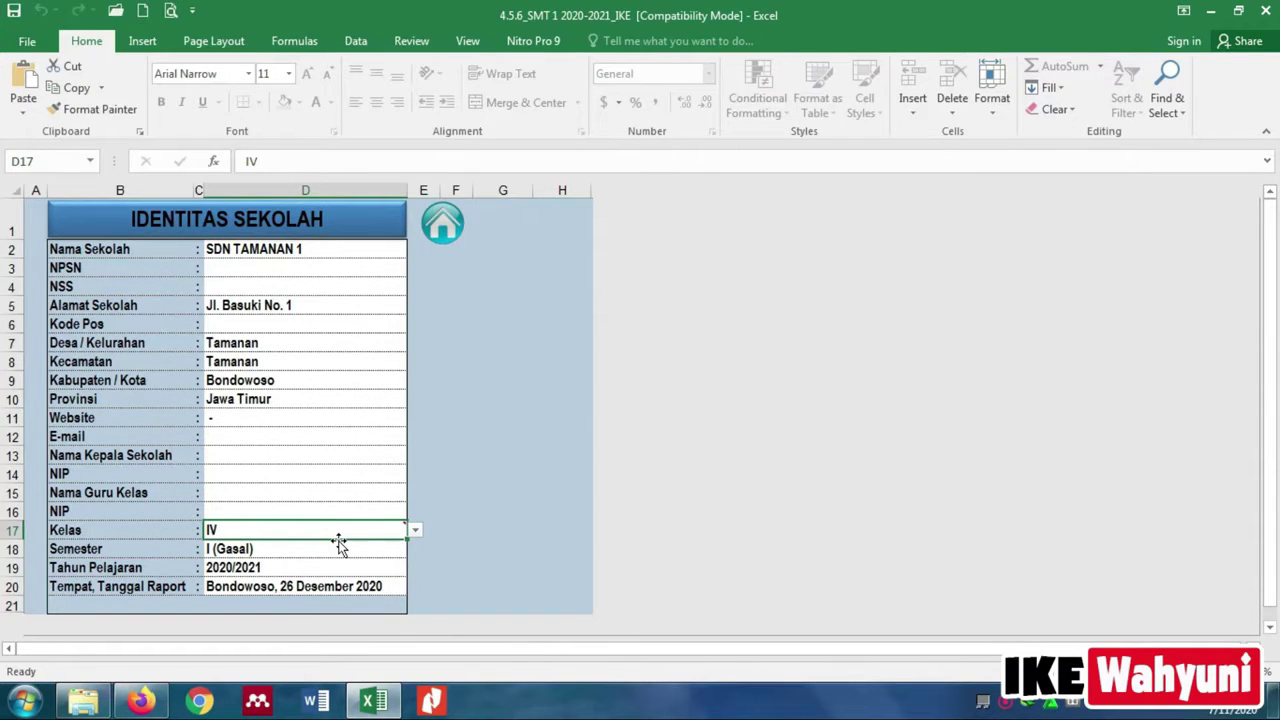
left_click(289, 588)
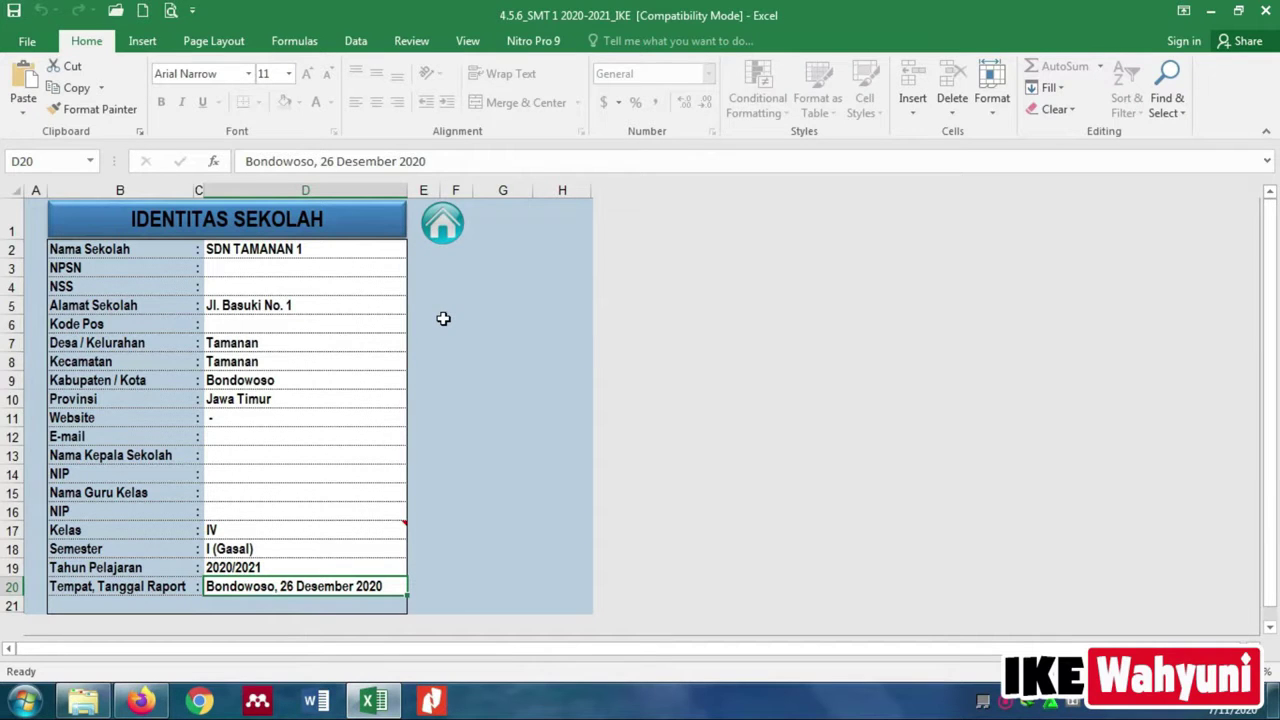
left_click(443, 222)
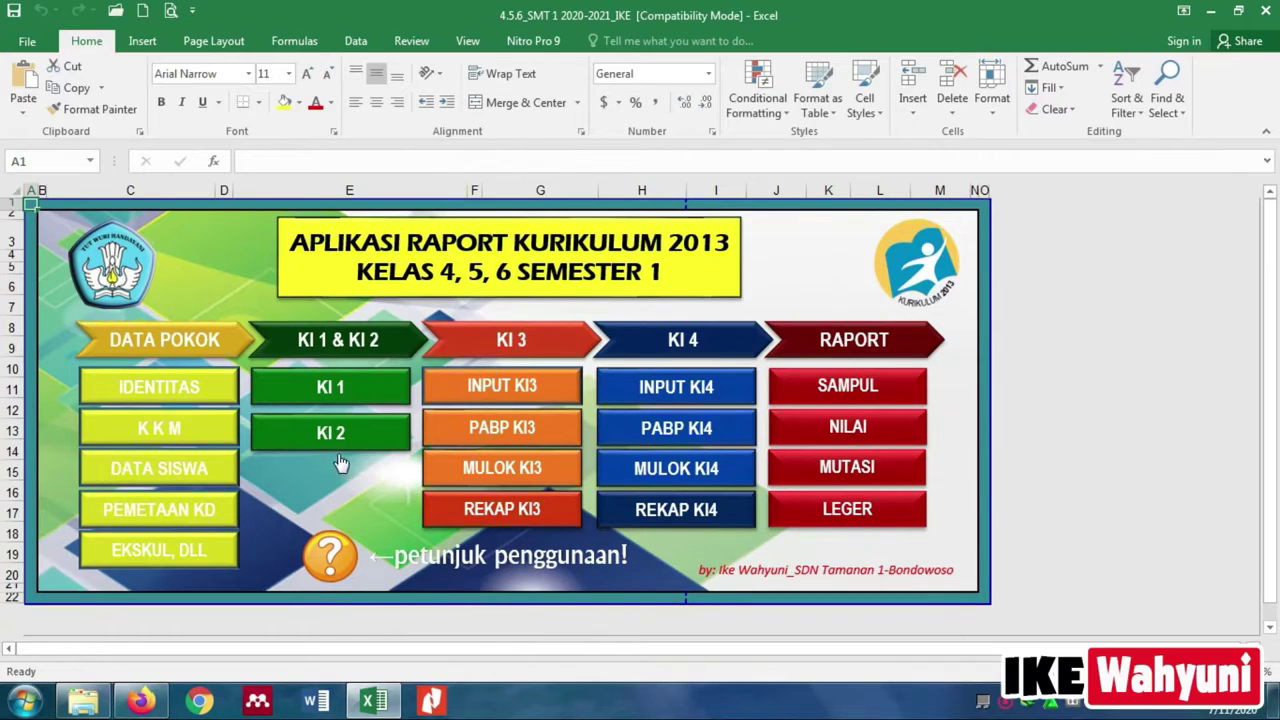
- On the KKM sheet, set the KKM Satuan Pendidikan value to 65
left_click(192, 447)
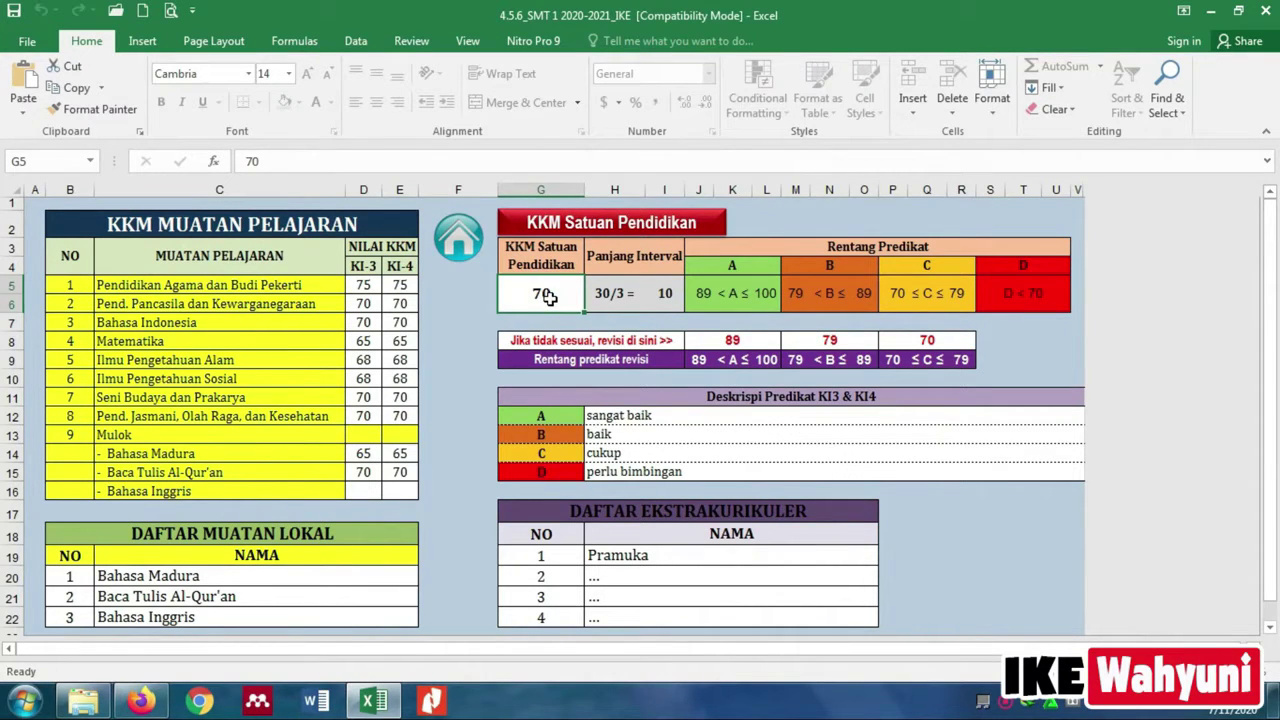
type("65")
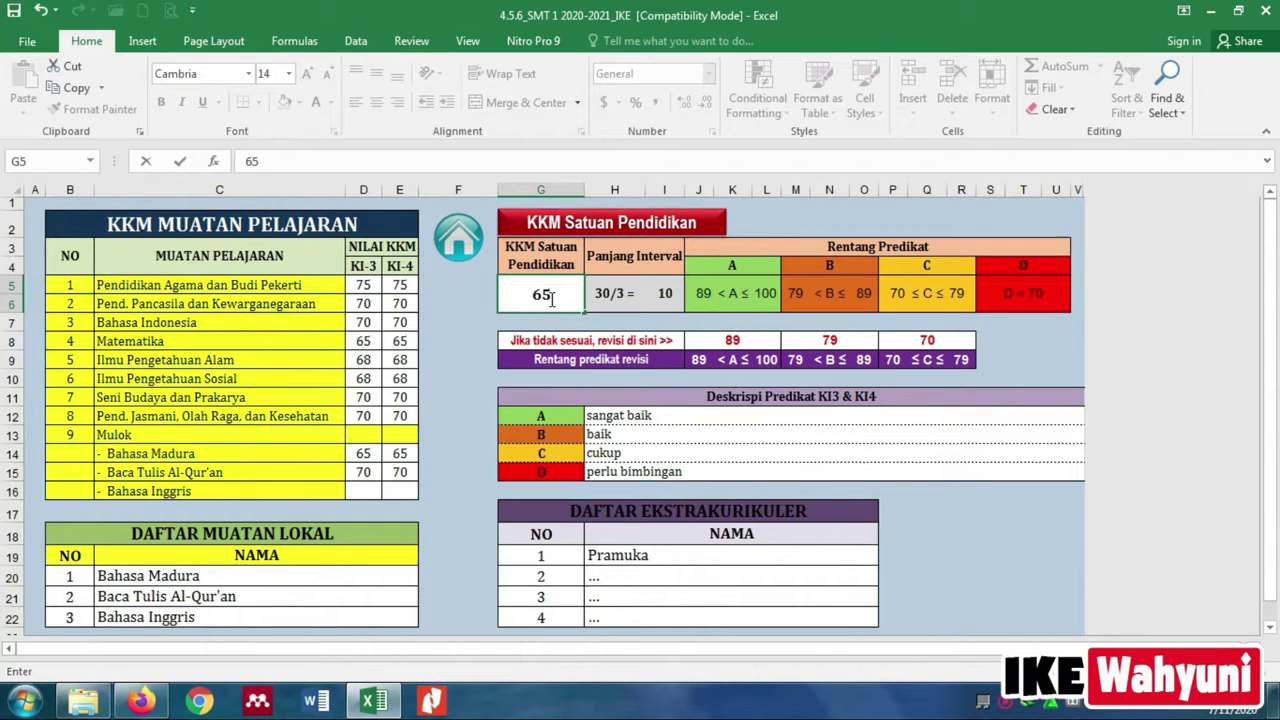
key("Return")
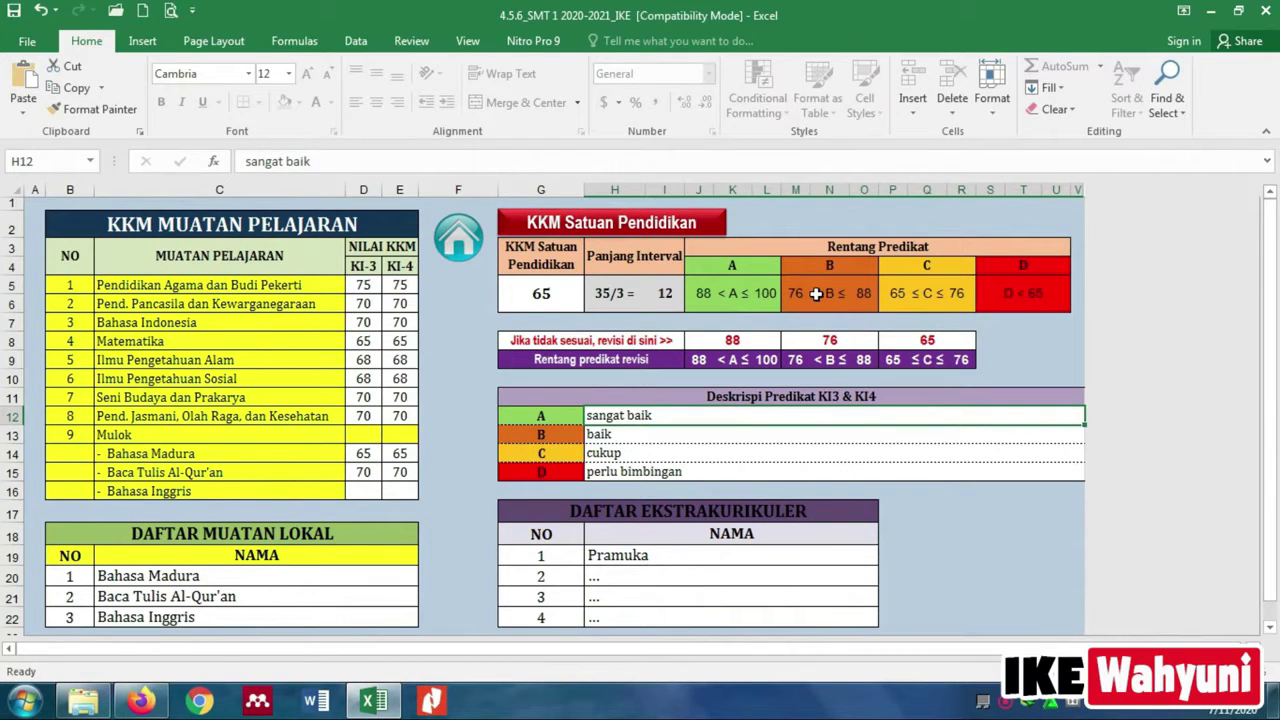
- Inspect the predicate range revision cells for A, B and C and the first extracurricular entry, and return to the main menu
left_click(732, 341)
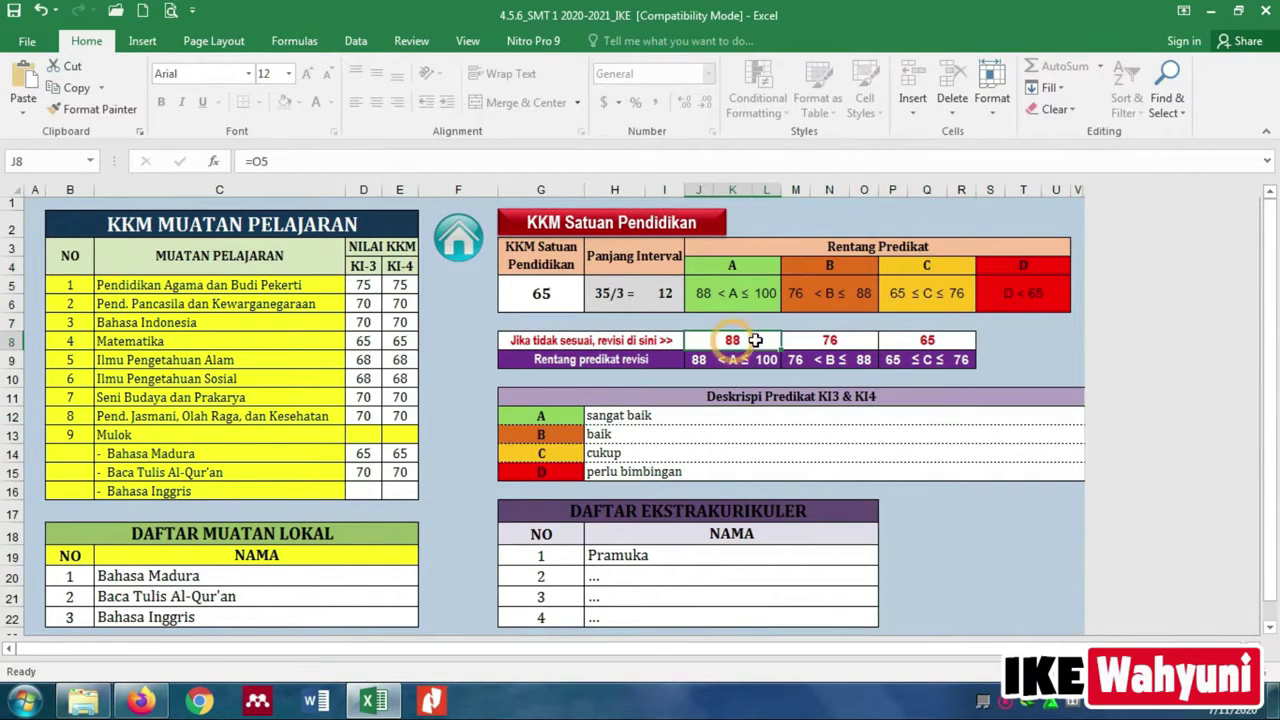
left_click(871, 340)
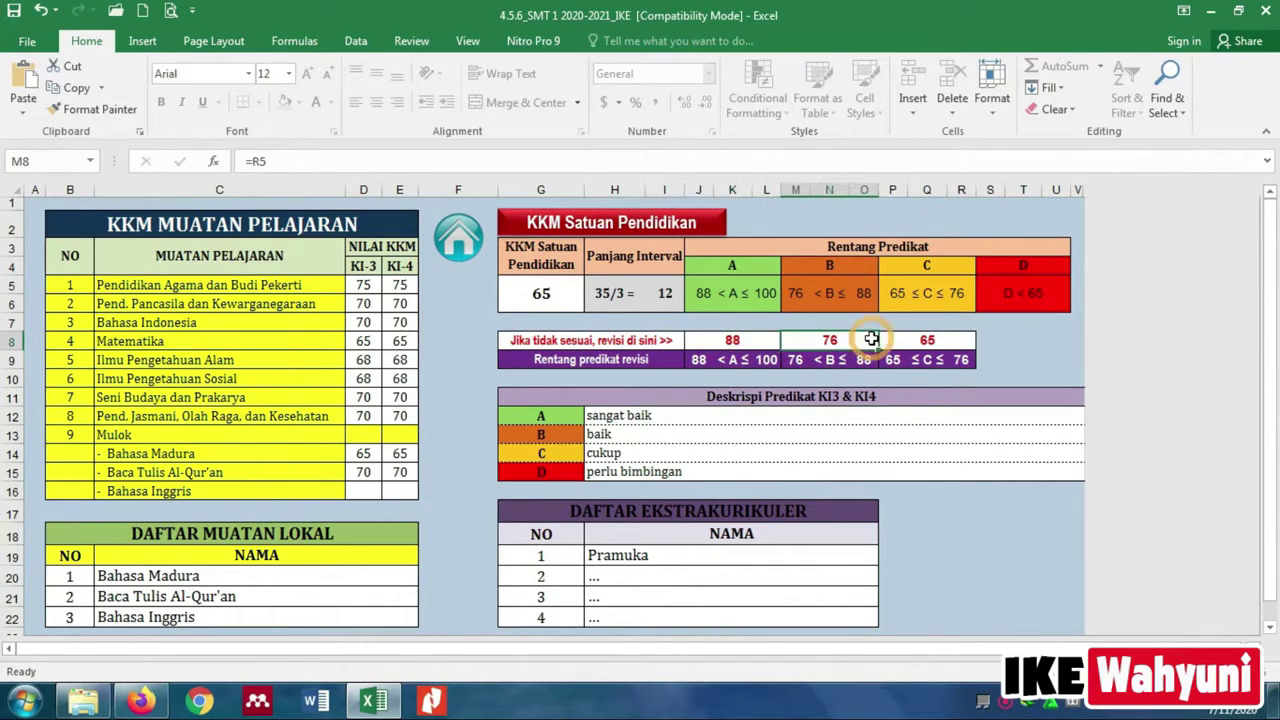
left_click(955, 342)
left_click(757, 342)
left_click(820, 343)
left_click(920, 344)
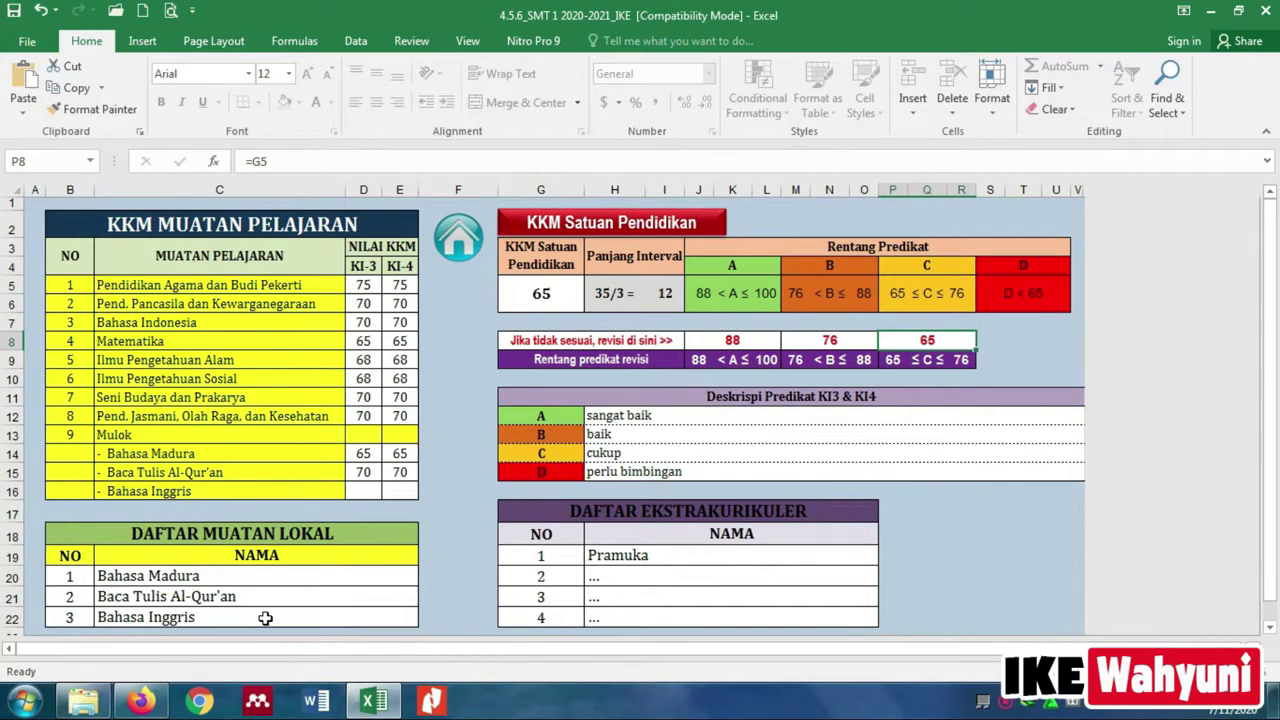
left_click(695, 558)
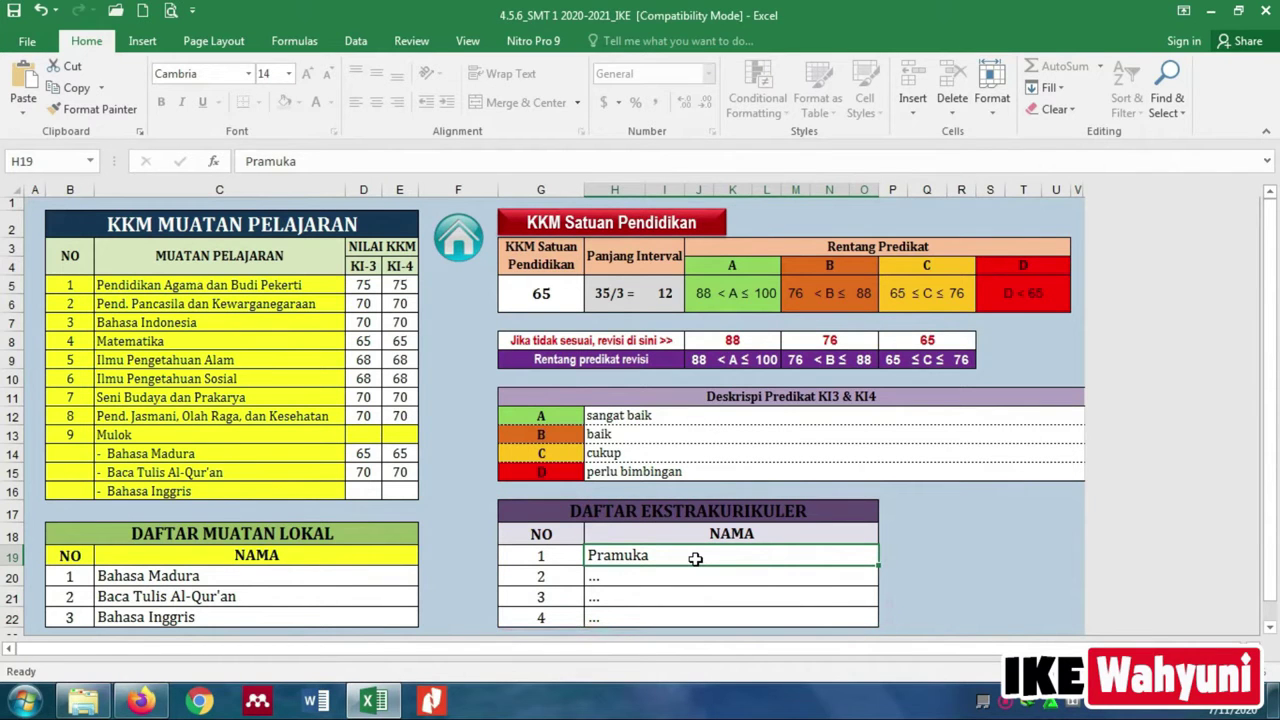
left_click(466, 236)
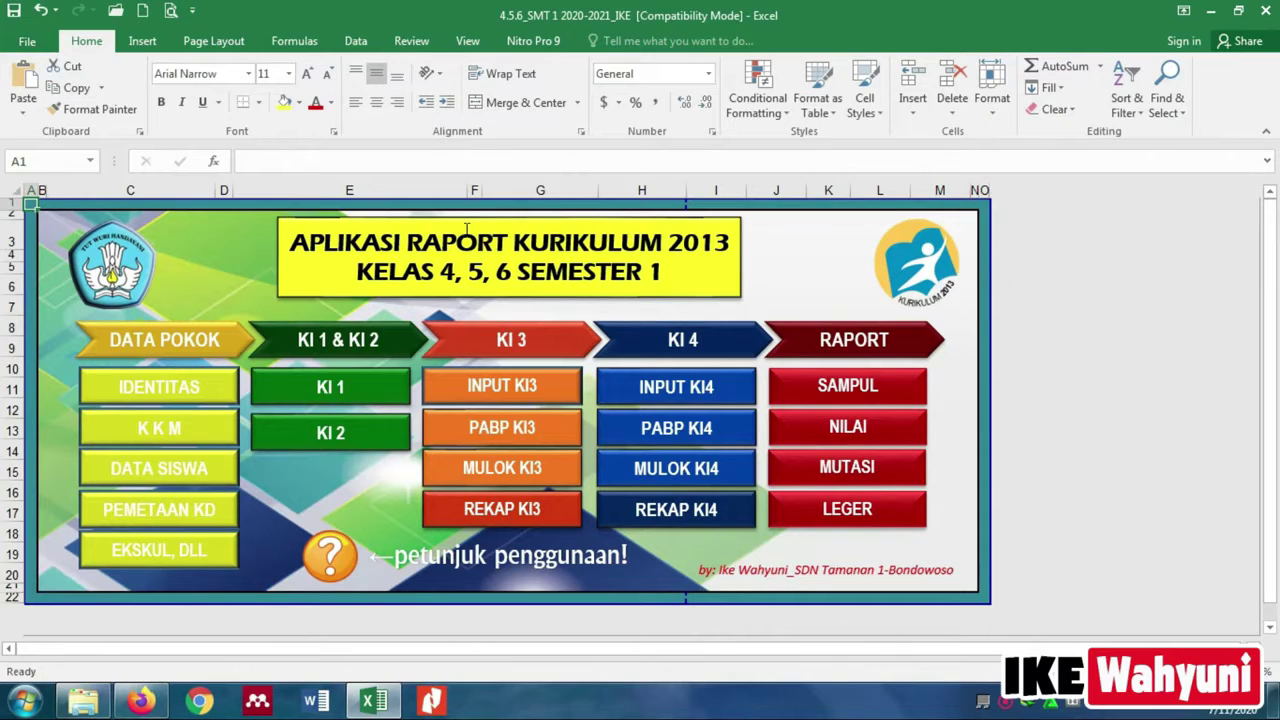
- Review the student data sheet across to the health and attendance columns, and return to the main menu
left_click(193, 481)
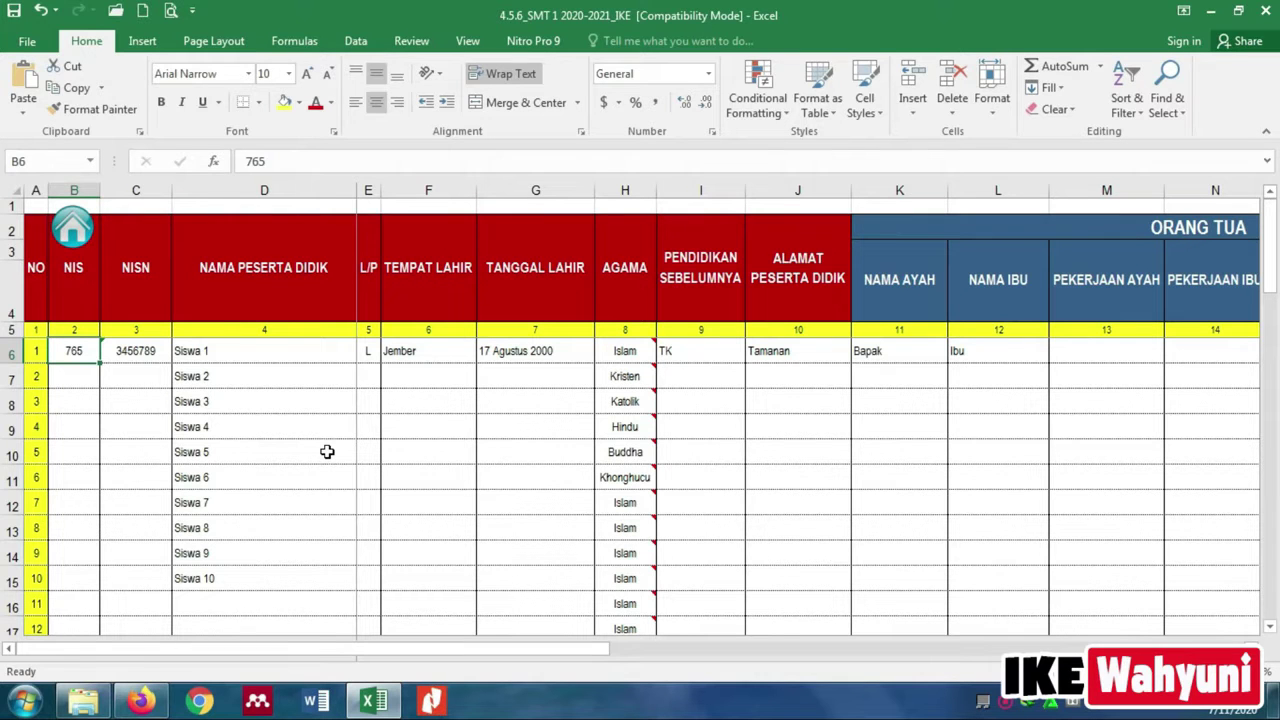
left_click_drag(520, 650, 1176, 686)
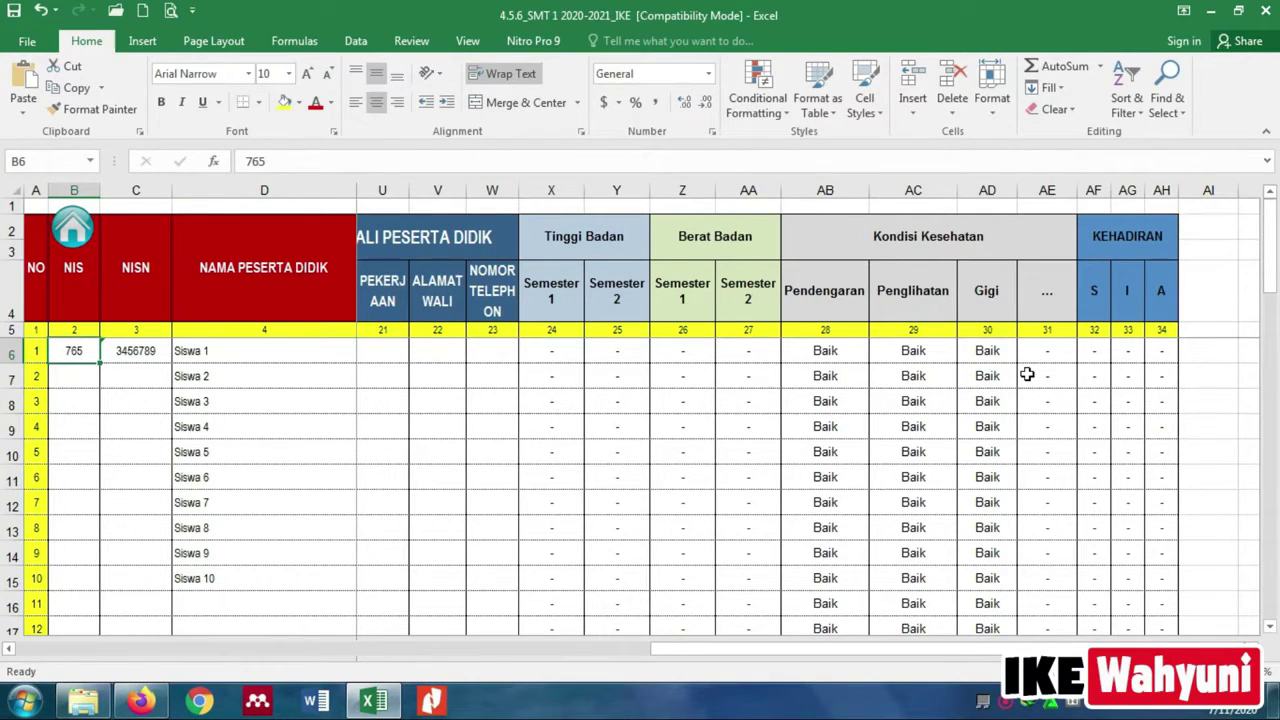
left_click(67, 236)
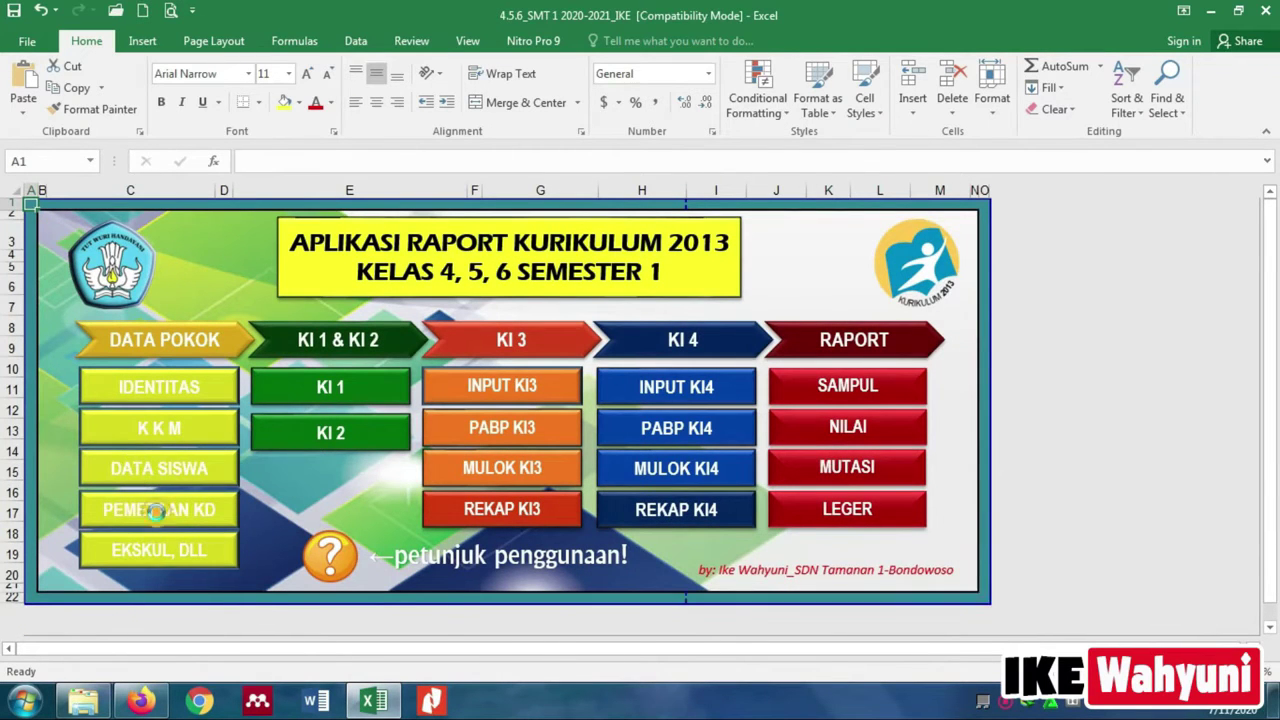
- Open the Pemetaan KD sheet and examine the Kelas 4 knowledge and skill competencies for the religious education subjects
left_click(157, 517)
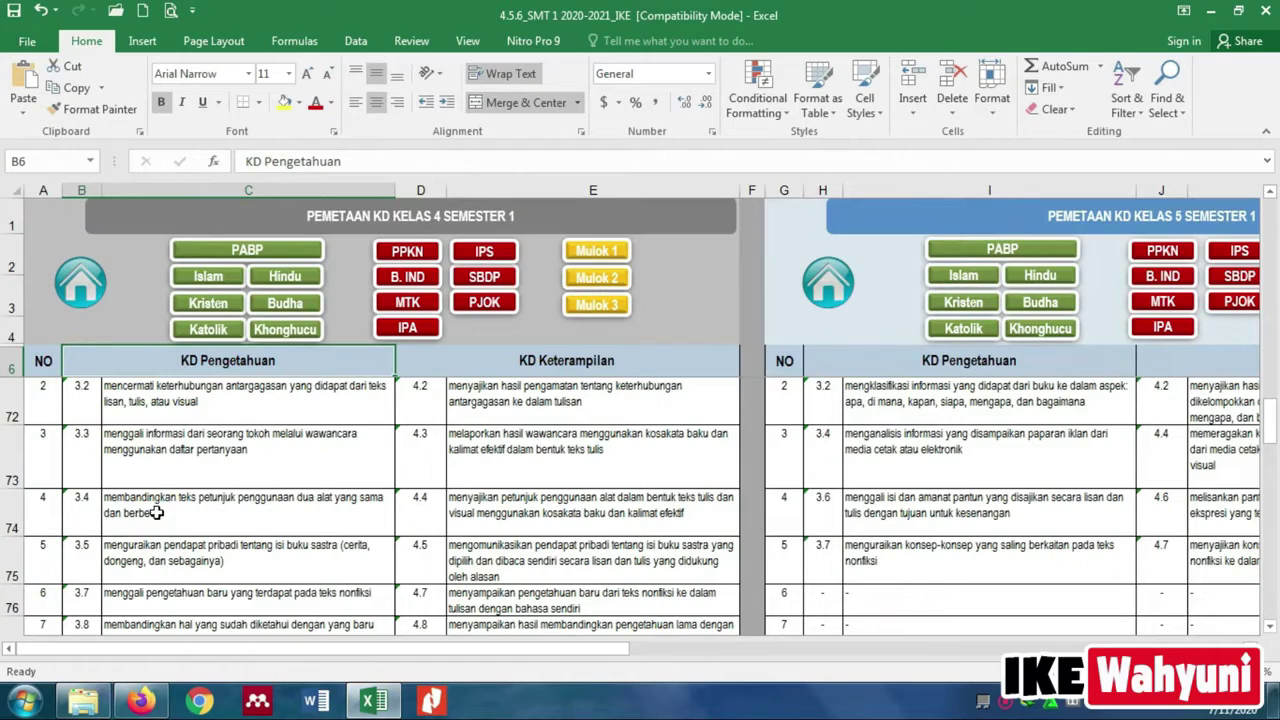
scroll(152, 478, "up", 14)
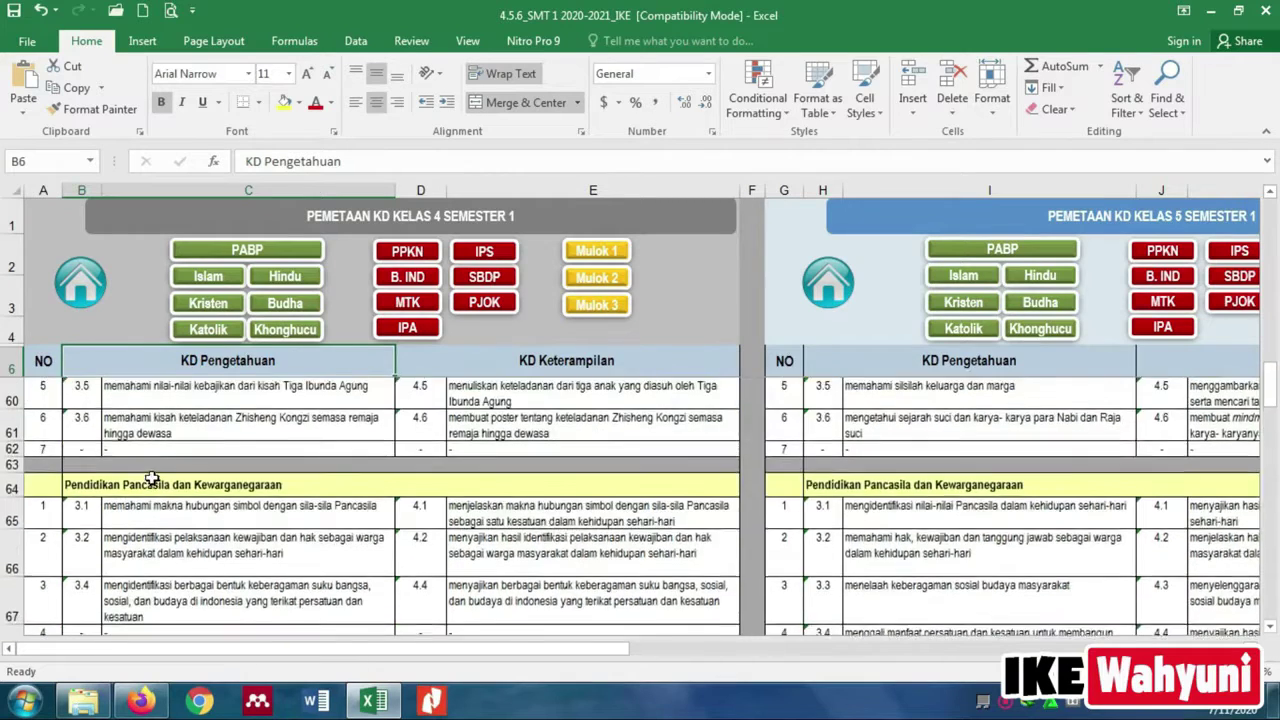
scroll(152, 478, "up", 5)
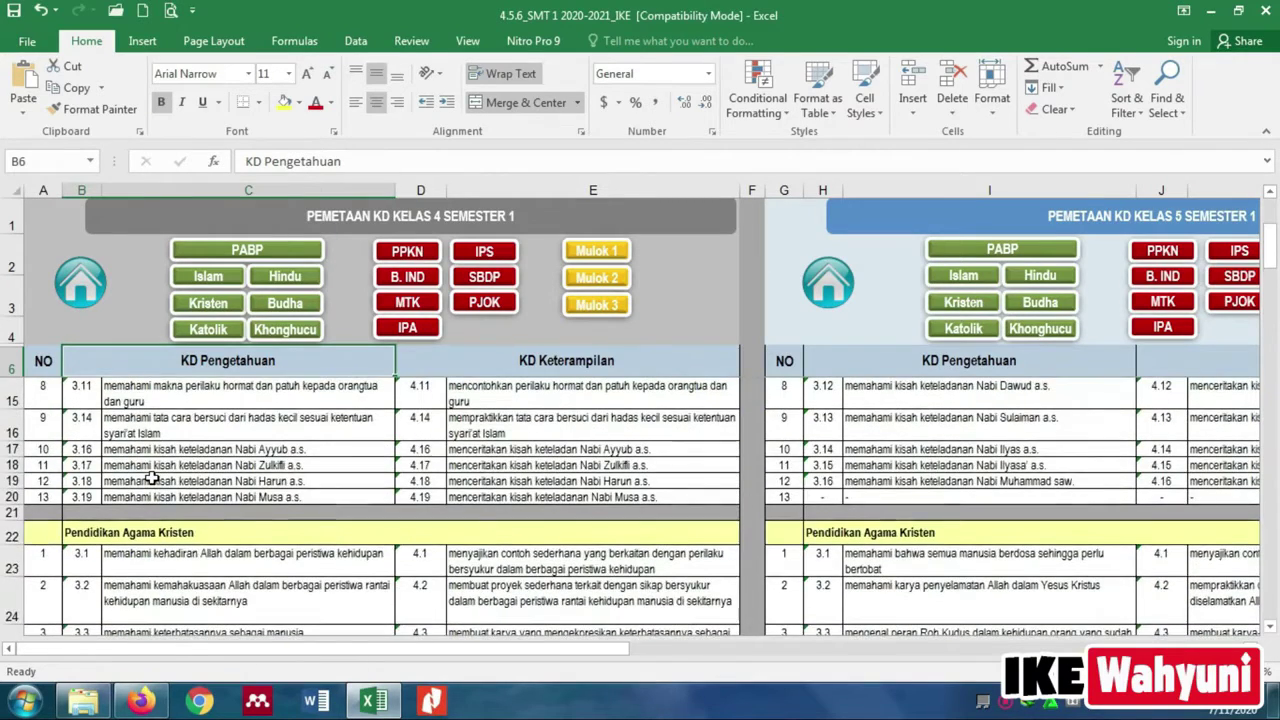
scroll(152, 478, "up", 3)
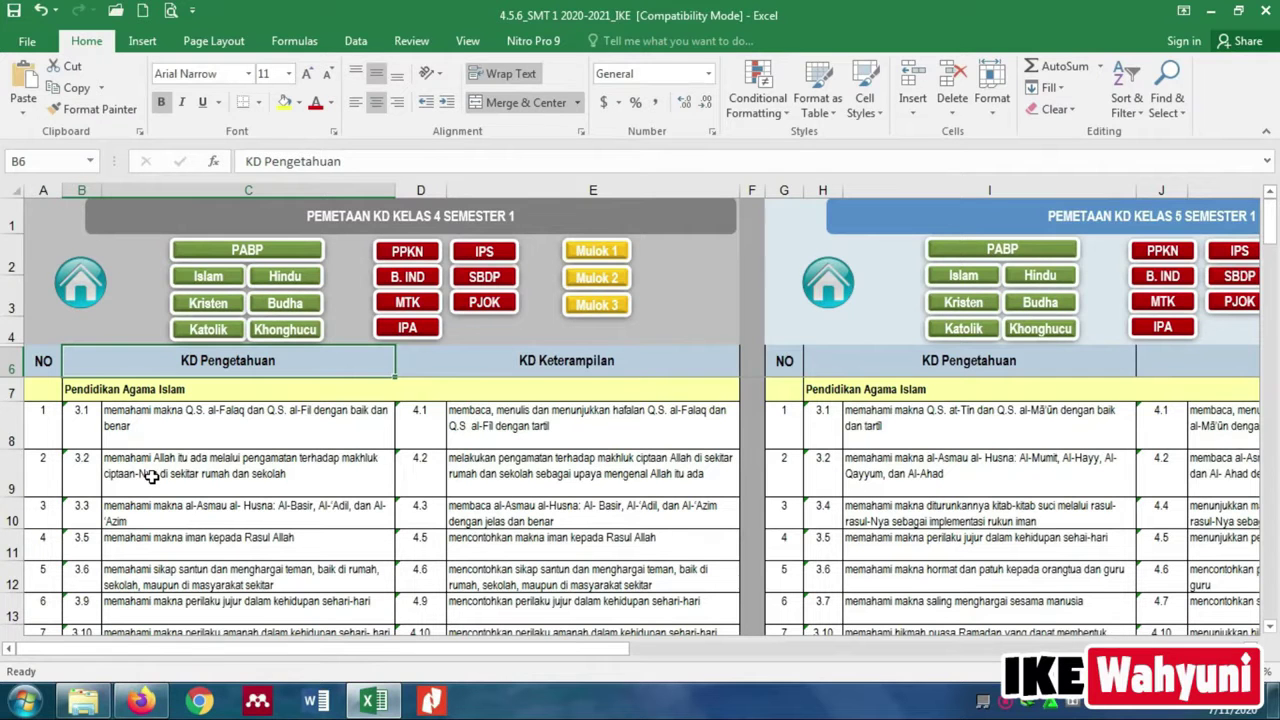
left_click_drag(556, 651, 452, 663)
left_click(548, 477)
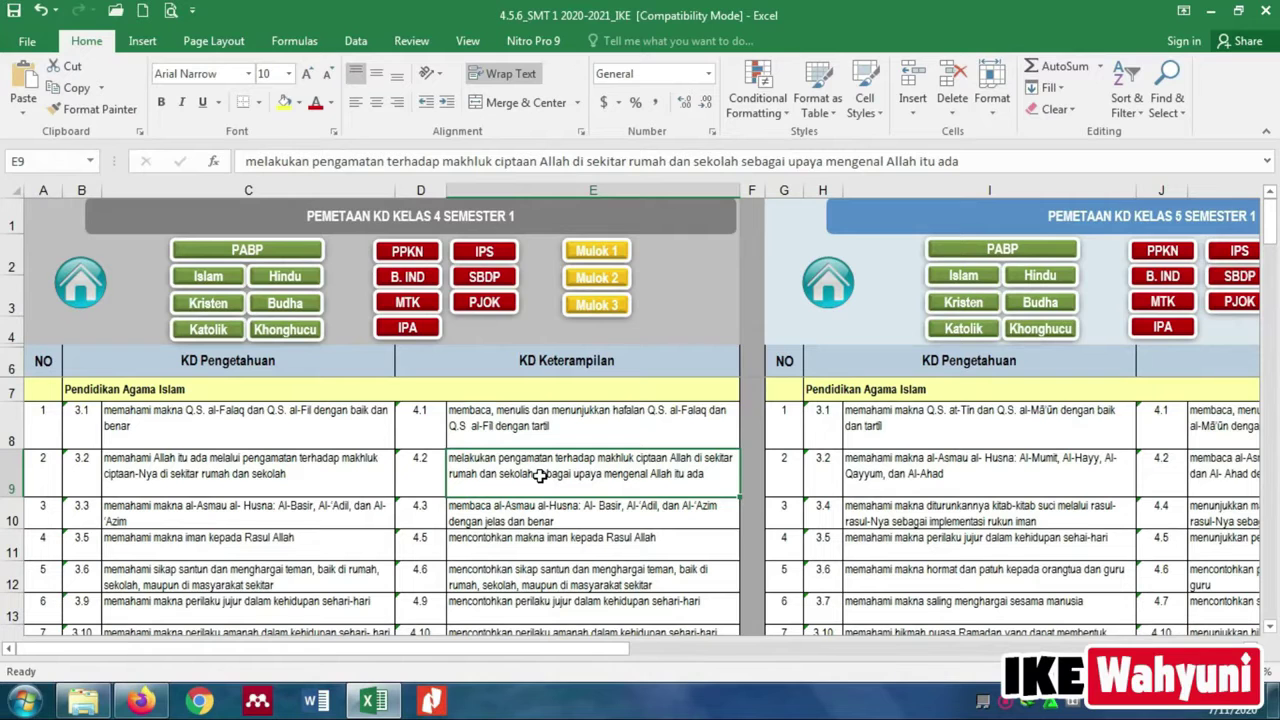
scroll(540, 477, "down", 4)
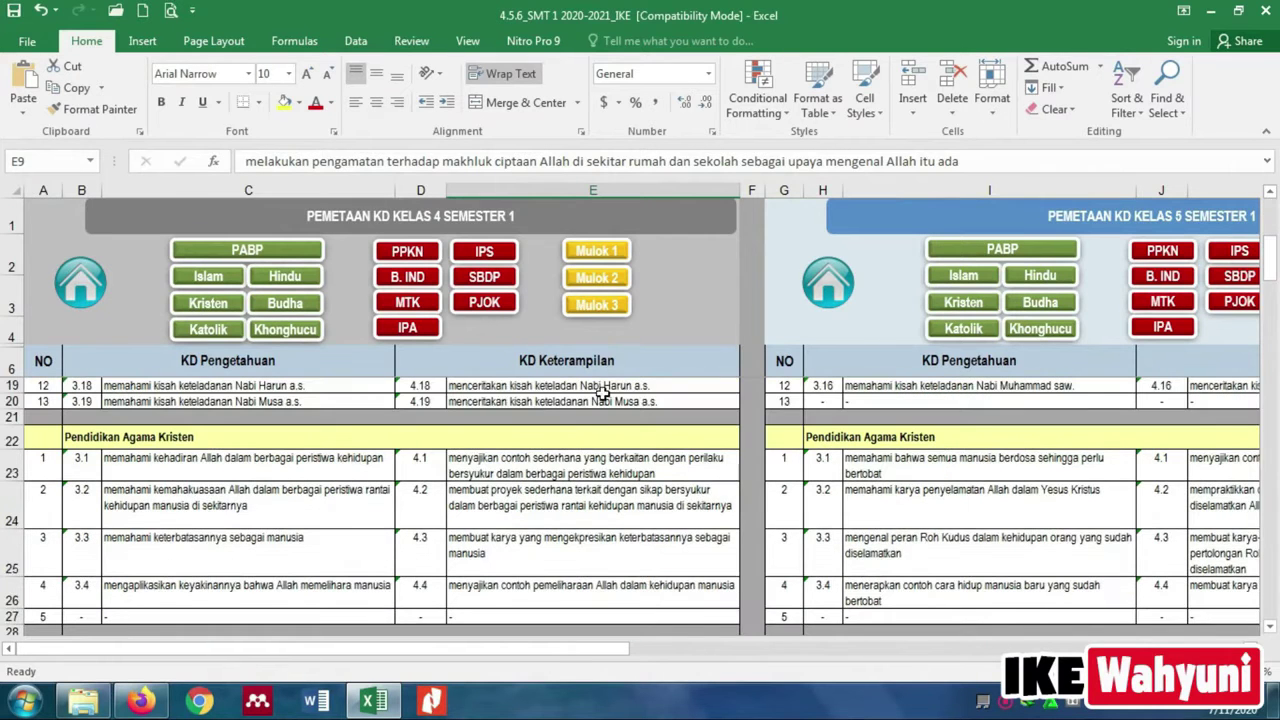
- Go to Mulok 1 for Kelas 4, examine the local content competencies through Bahasa Inggris, and return to the main menu
left_click(614, 256)
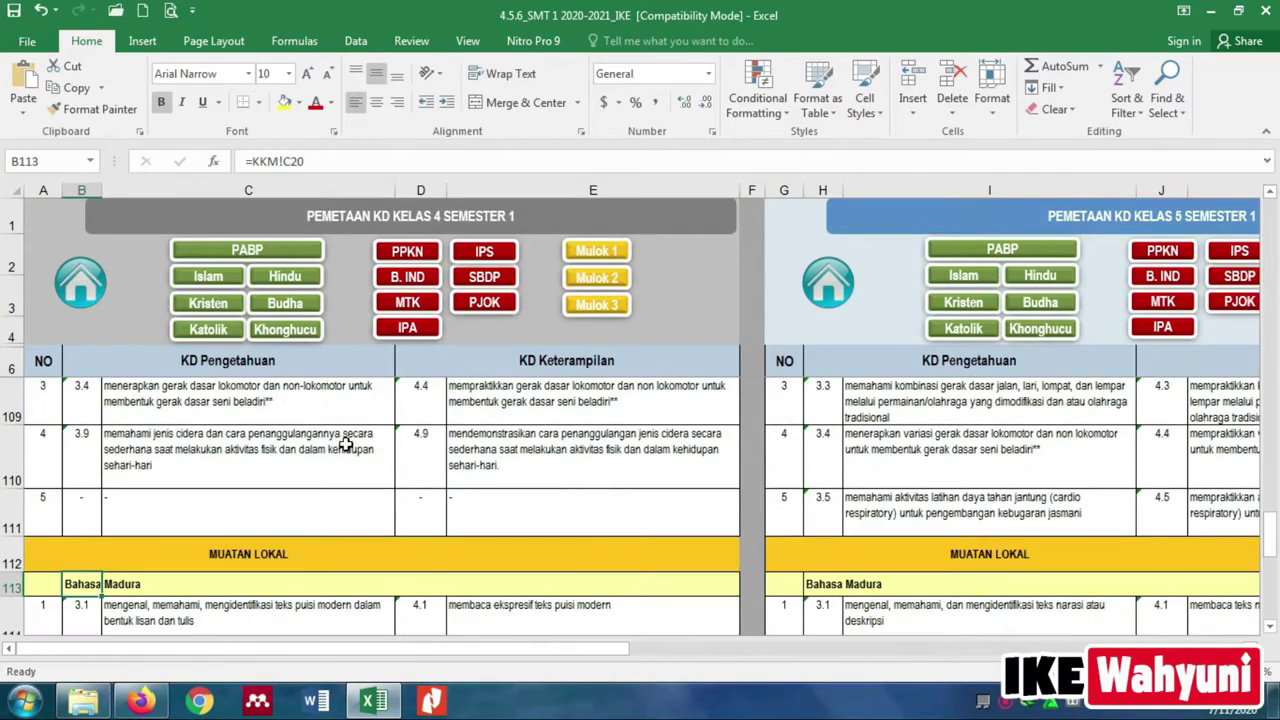
scroll(83, 602, "down", 1)
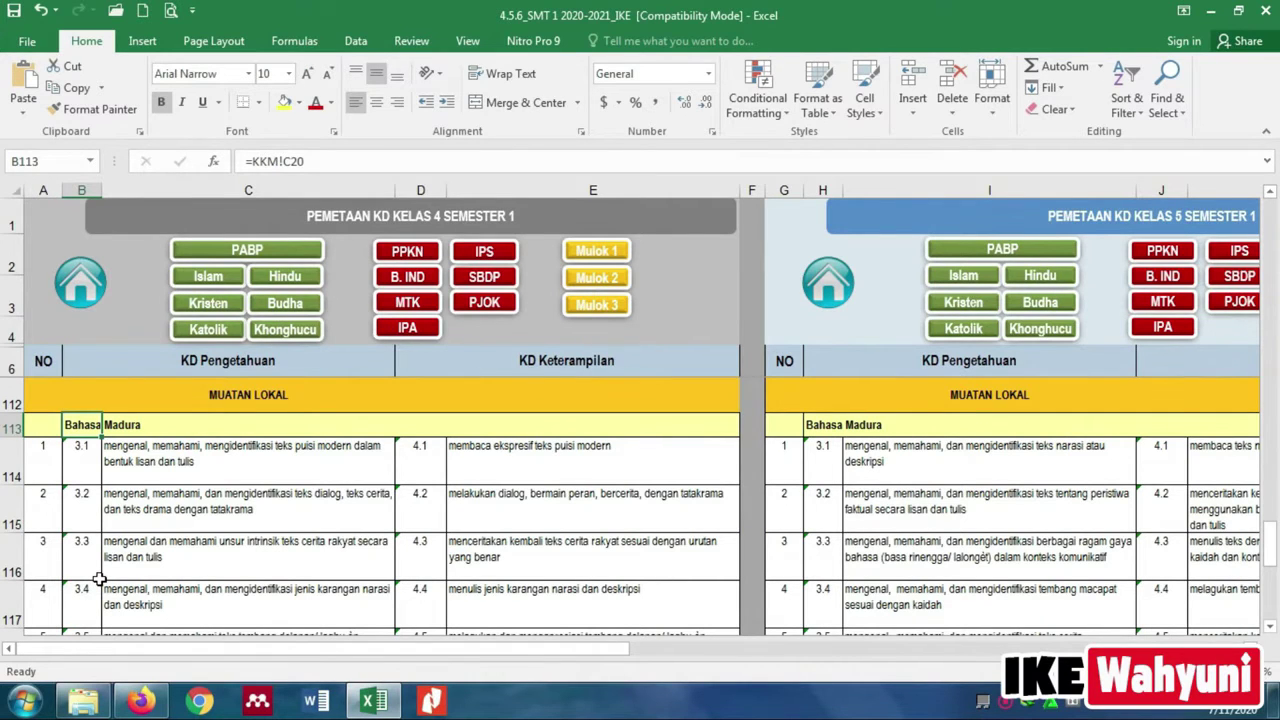
scroll(118, 563, "down", 1)
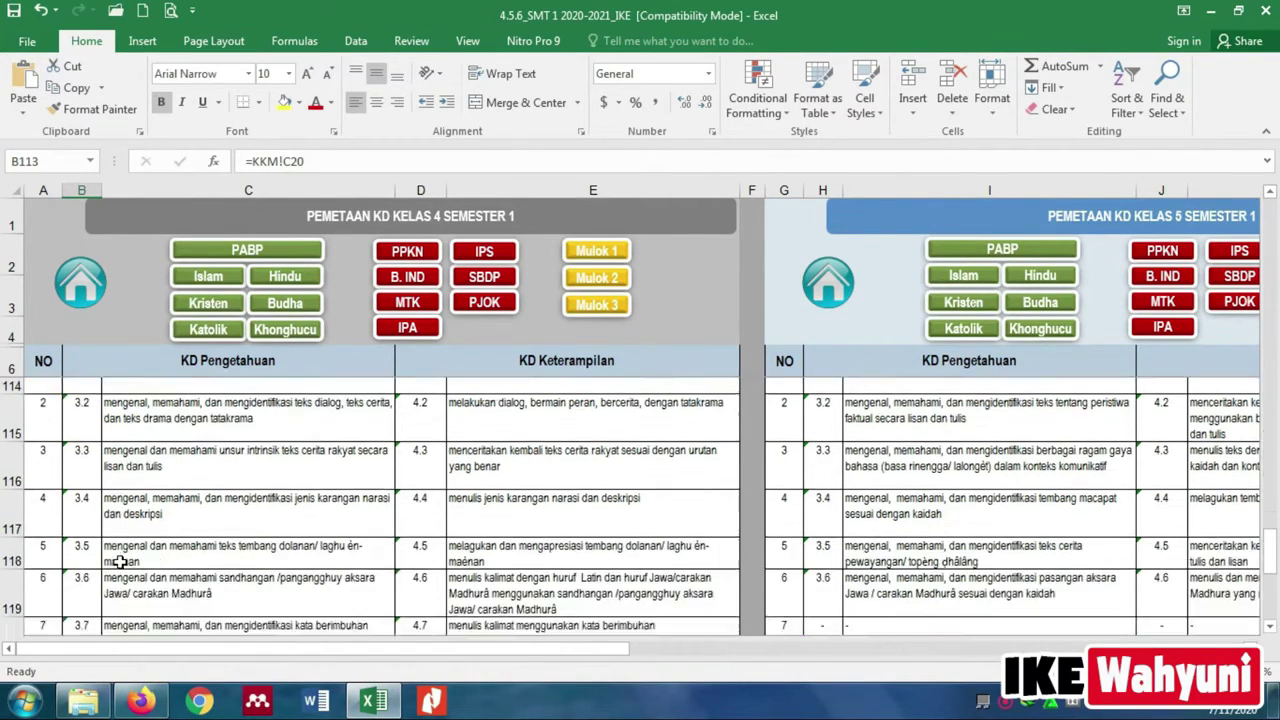
scroll(118, 563, "down", 1)
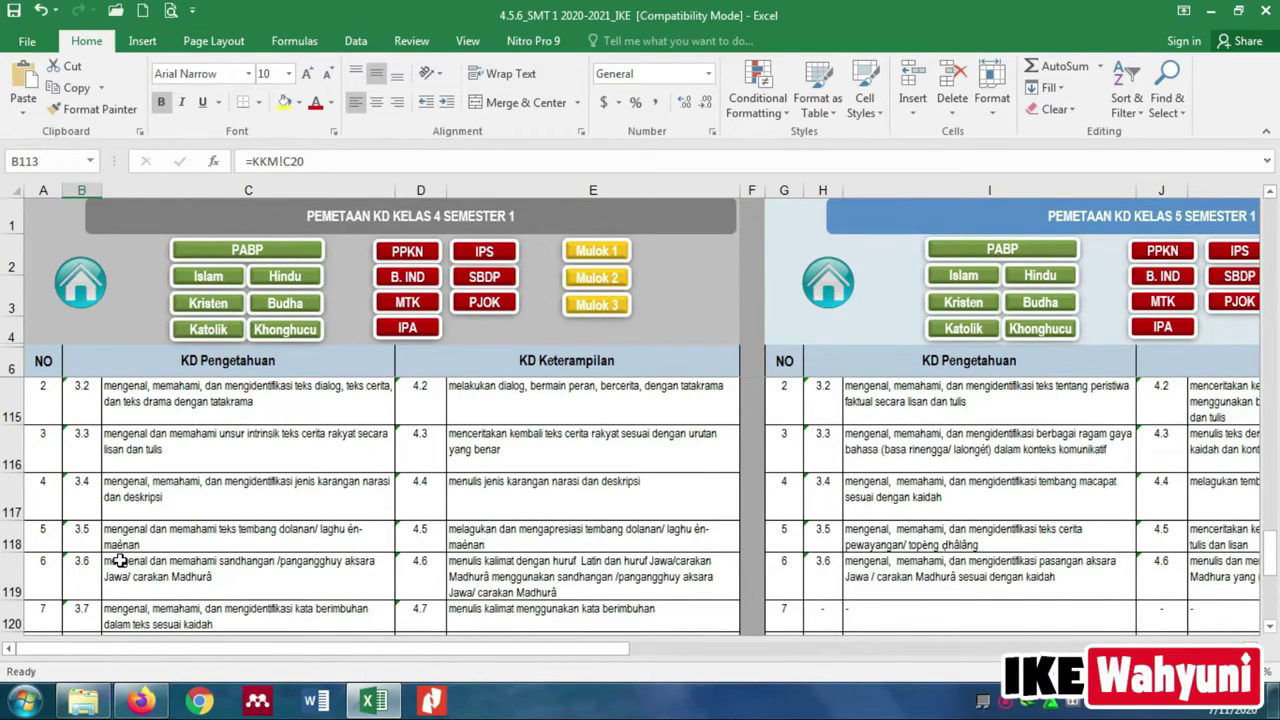
scroll(118, 563, "down", 4)
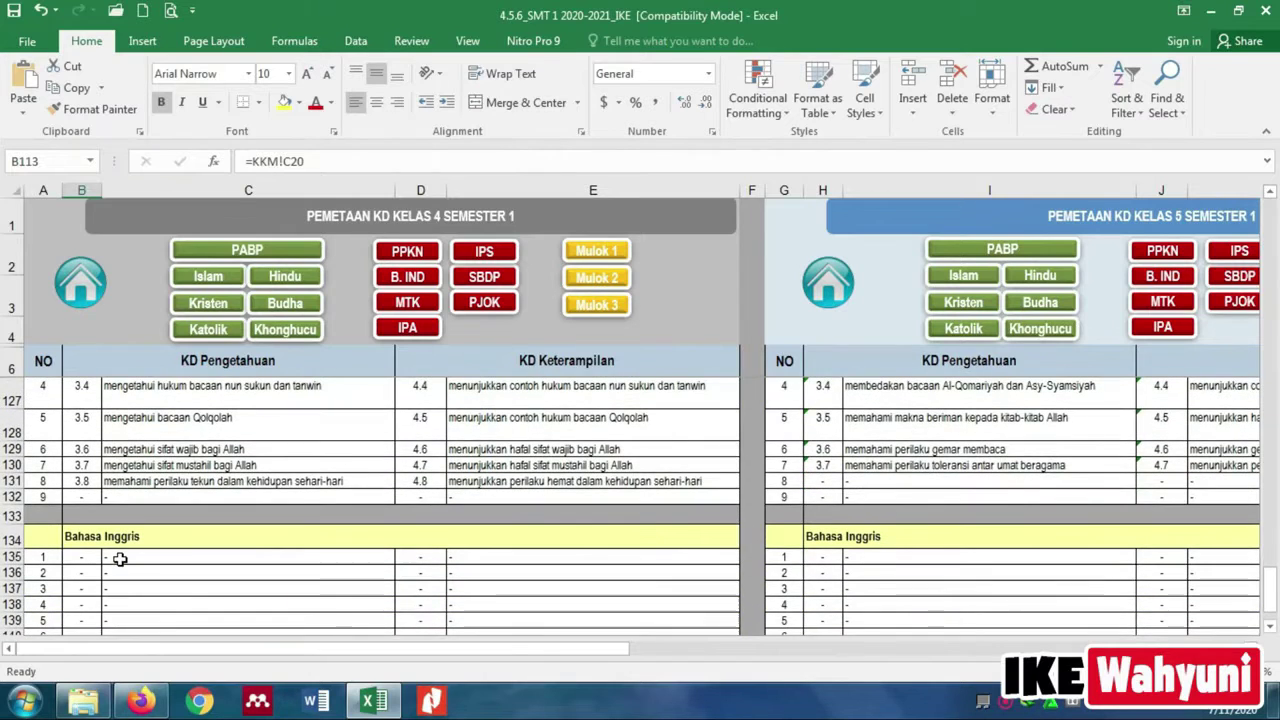
scroll(118, 558, "down", 2)
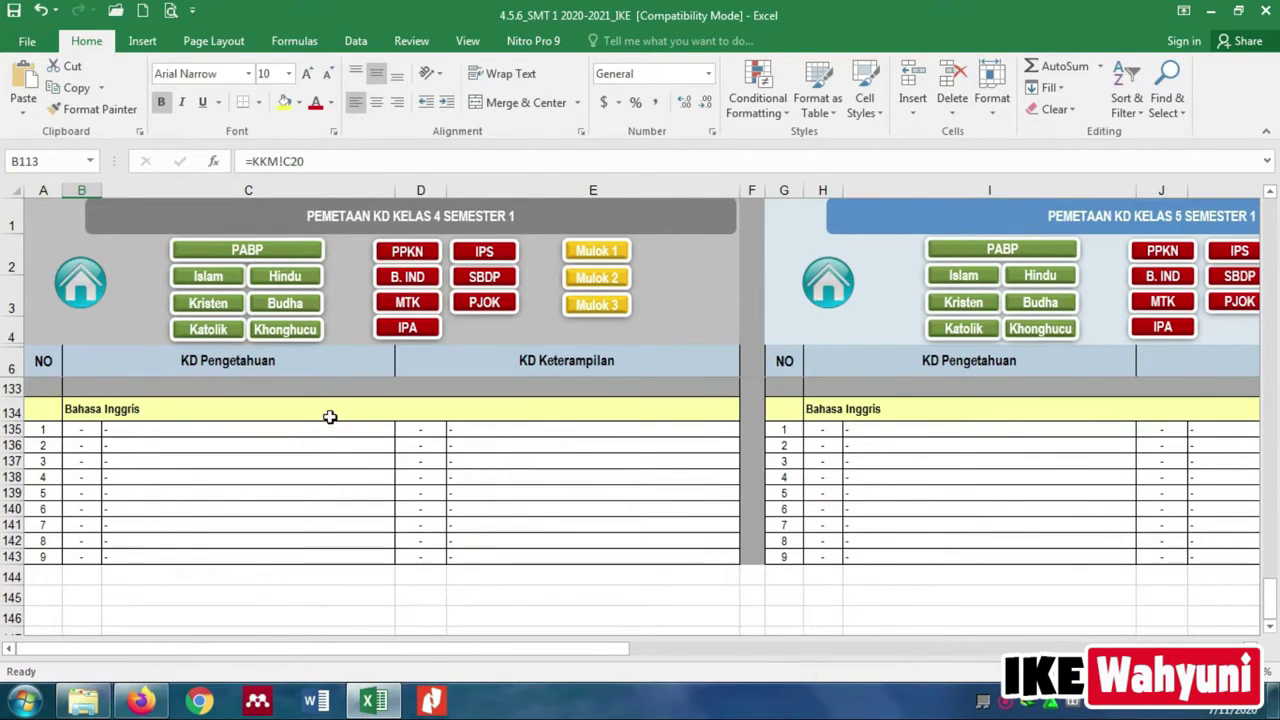
left_click(95, 290)
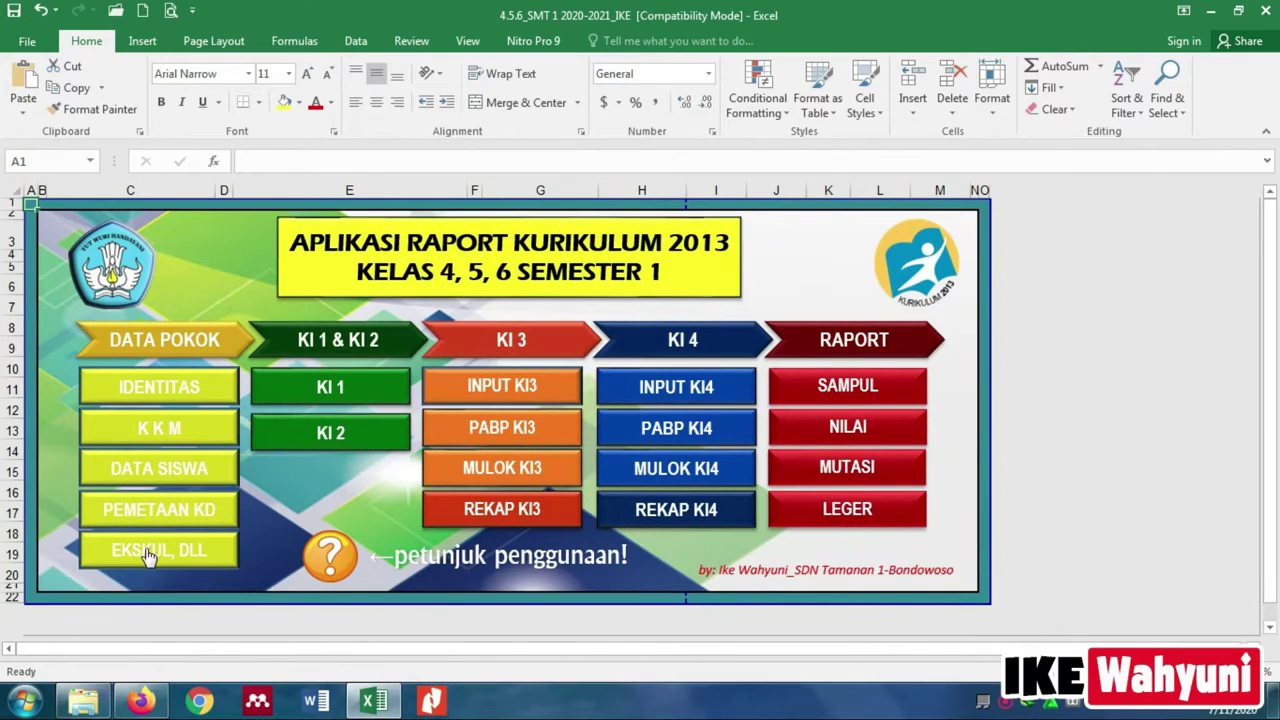
- Review the extracurricular, achievement and suggestion columns on the Ekskul sheet, and return to the main menu
left_click(147, 556)
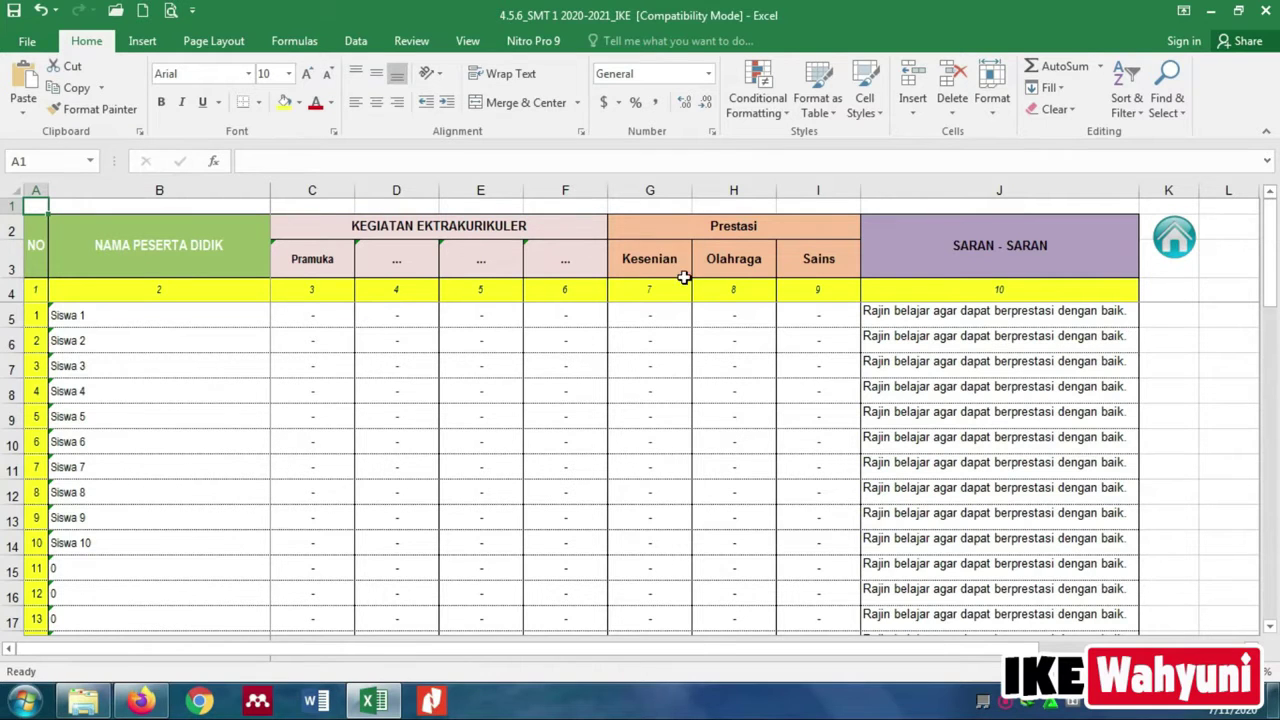
left_click(888, 311)
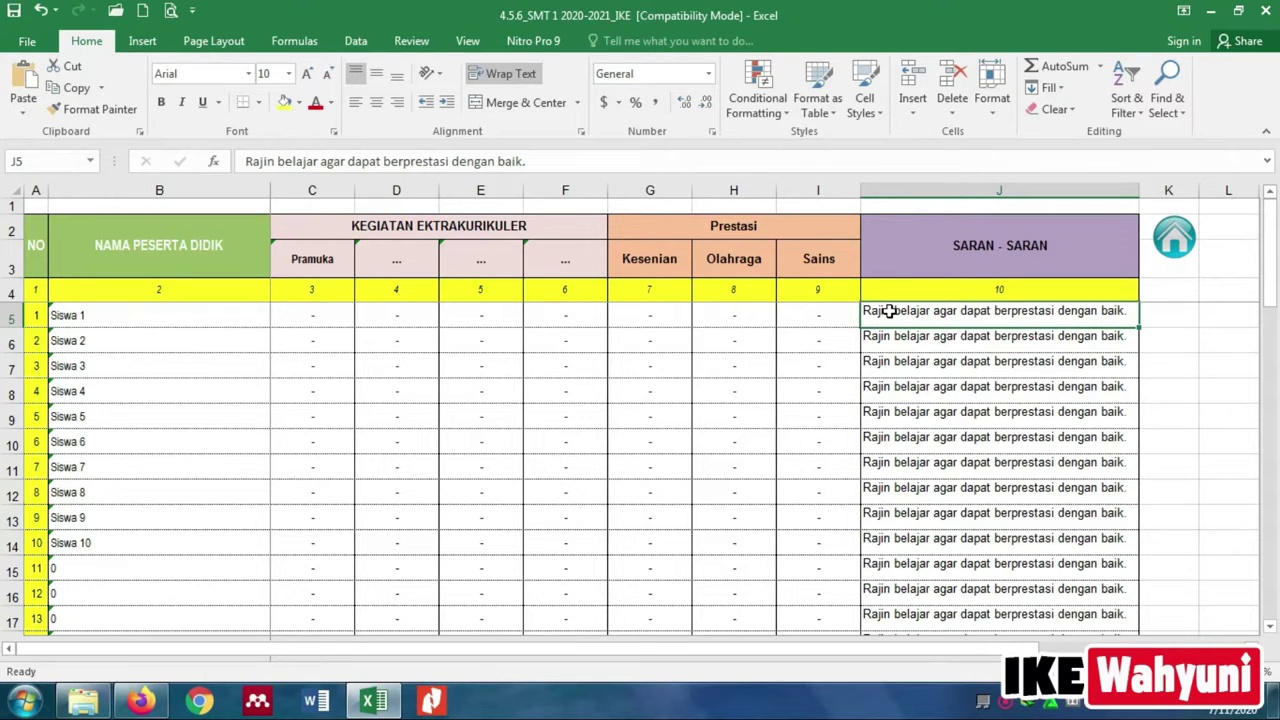
left_click(1176, 243)
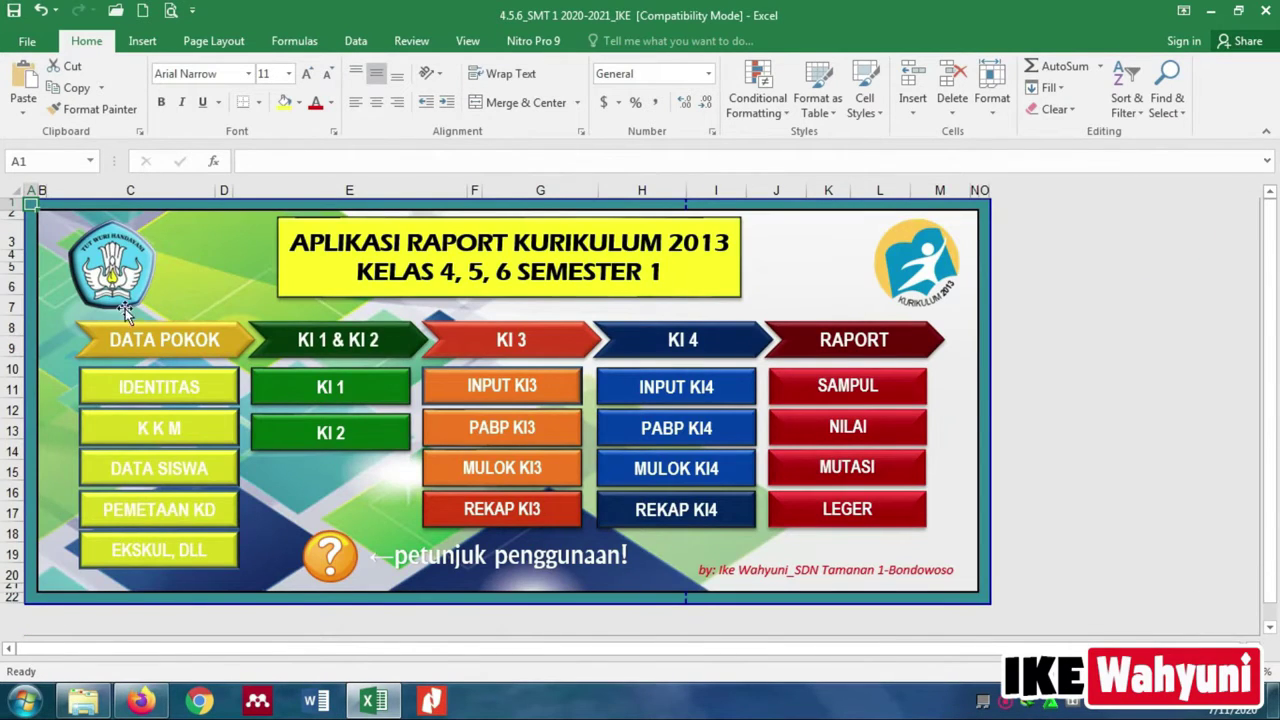
- Open the KI 1 spiritual attitude sheet and inspect the Syukur and Berdoa scores of Siswa 1
left_click(385, 400)
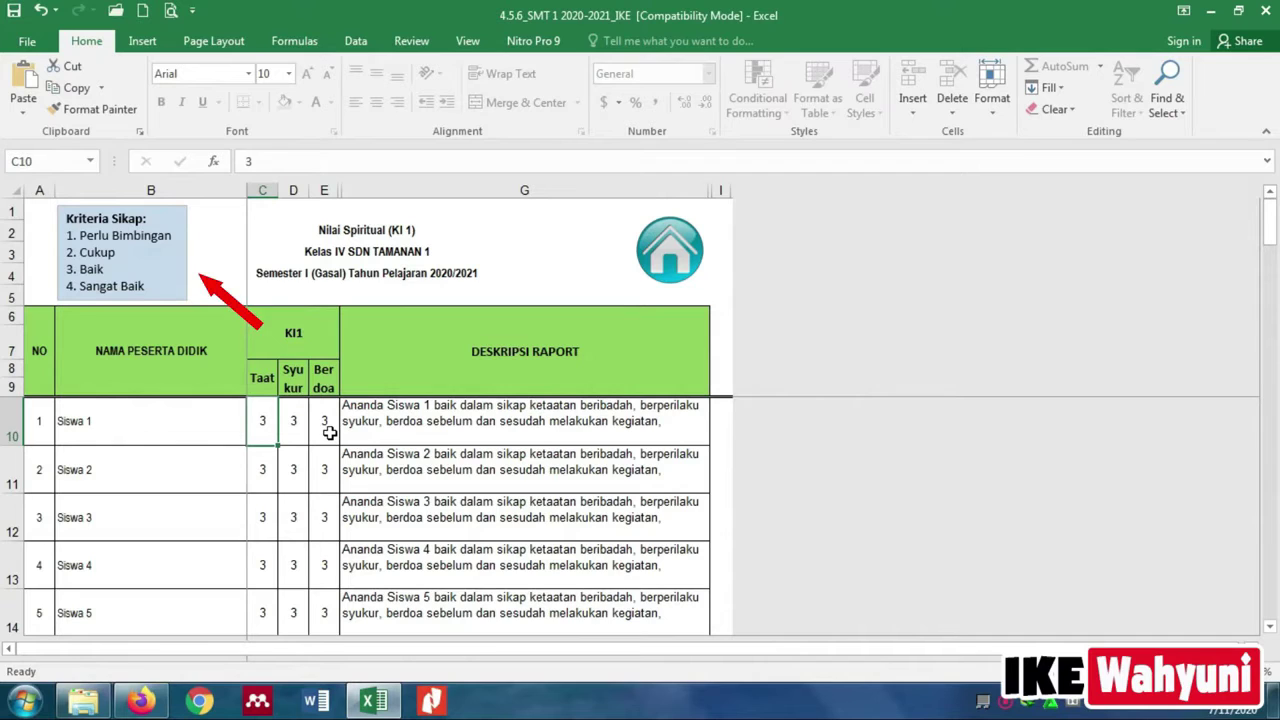
left_click(300, 428)
left_click(319, 422)
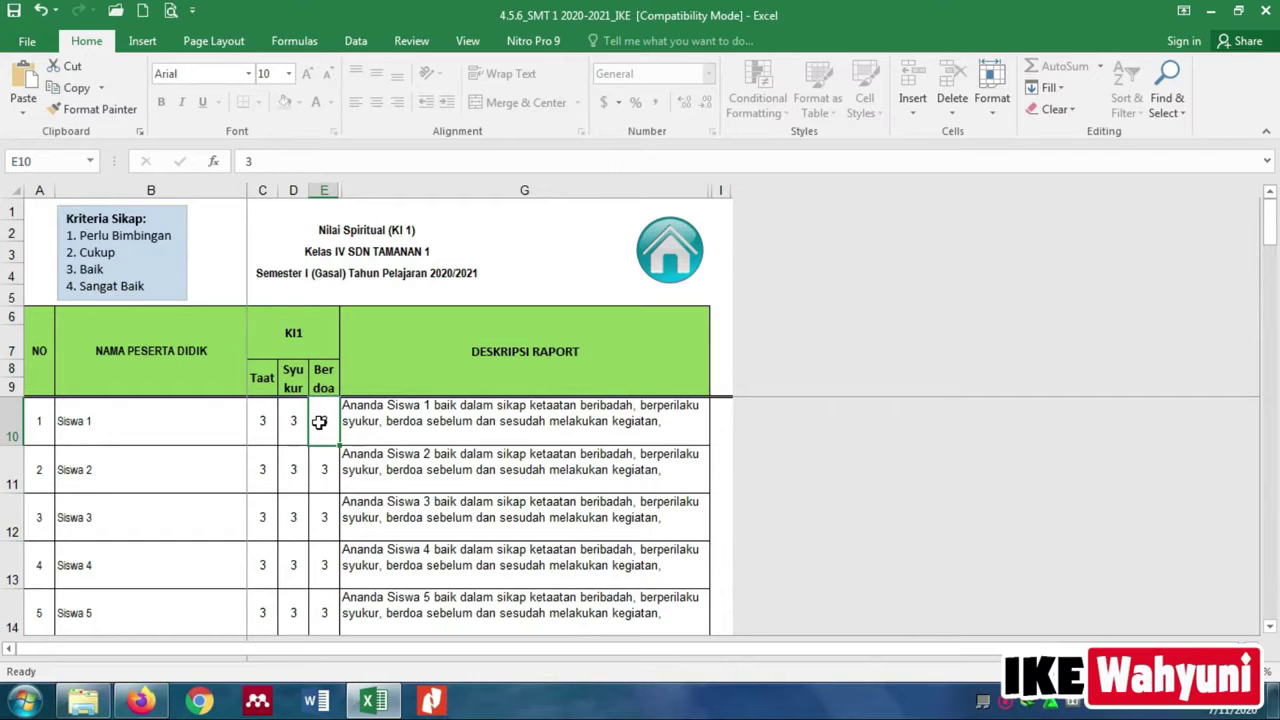
- Return to the main menu, review the KI 2 social attitude scores and descriptions, and go back to the main menu
left_click(675, 268)
left_click(350, 436)
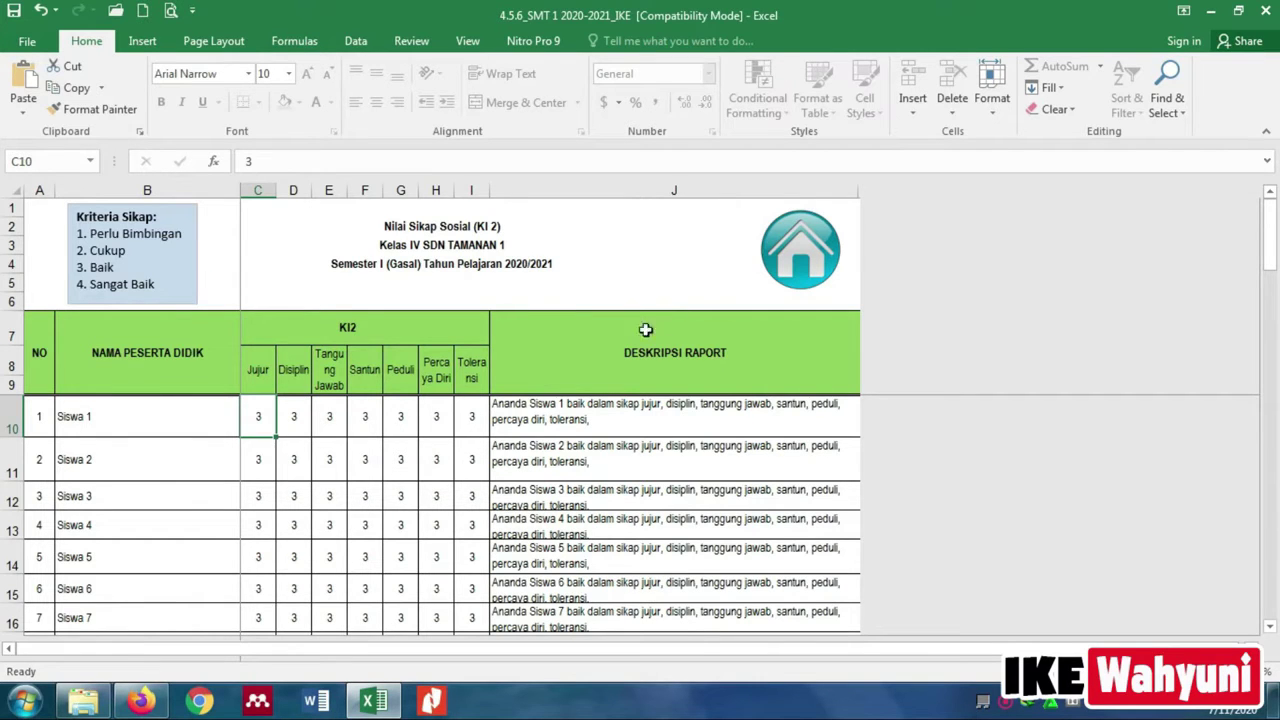
left_click(810, 278)
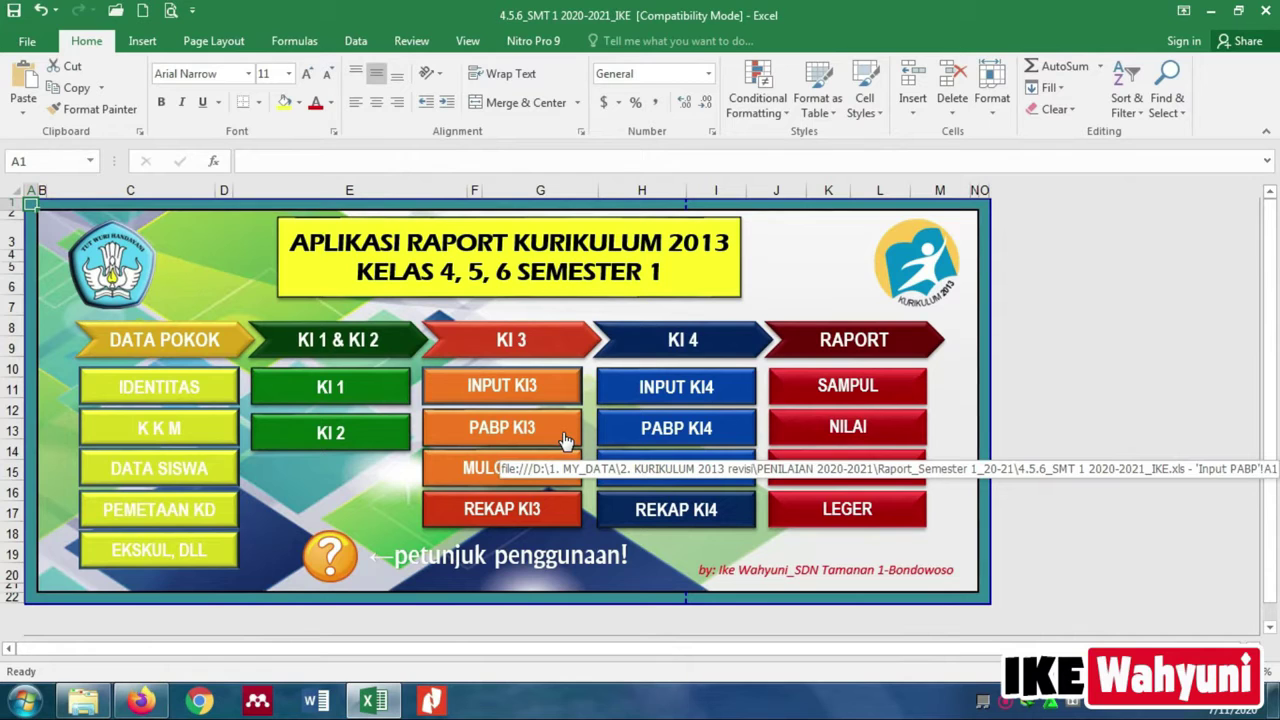
- Open the Input KI3 sheet and clear Siswa 1's score in the PPKn column that has no competency number
left_click(509, 397)
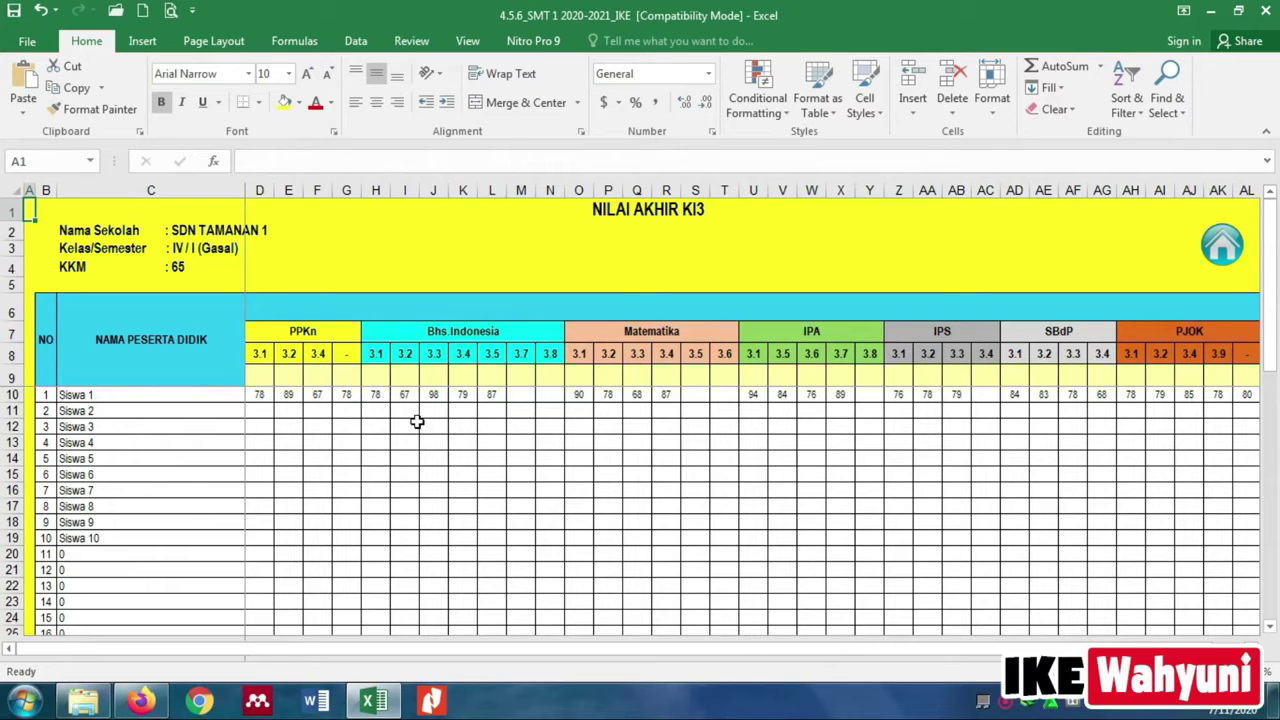
left_click(347, 397)
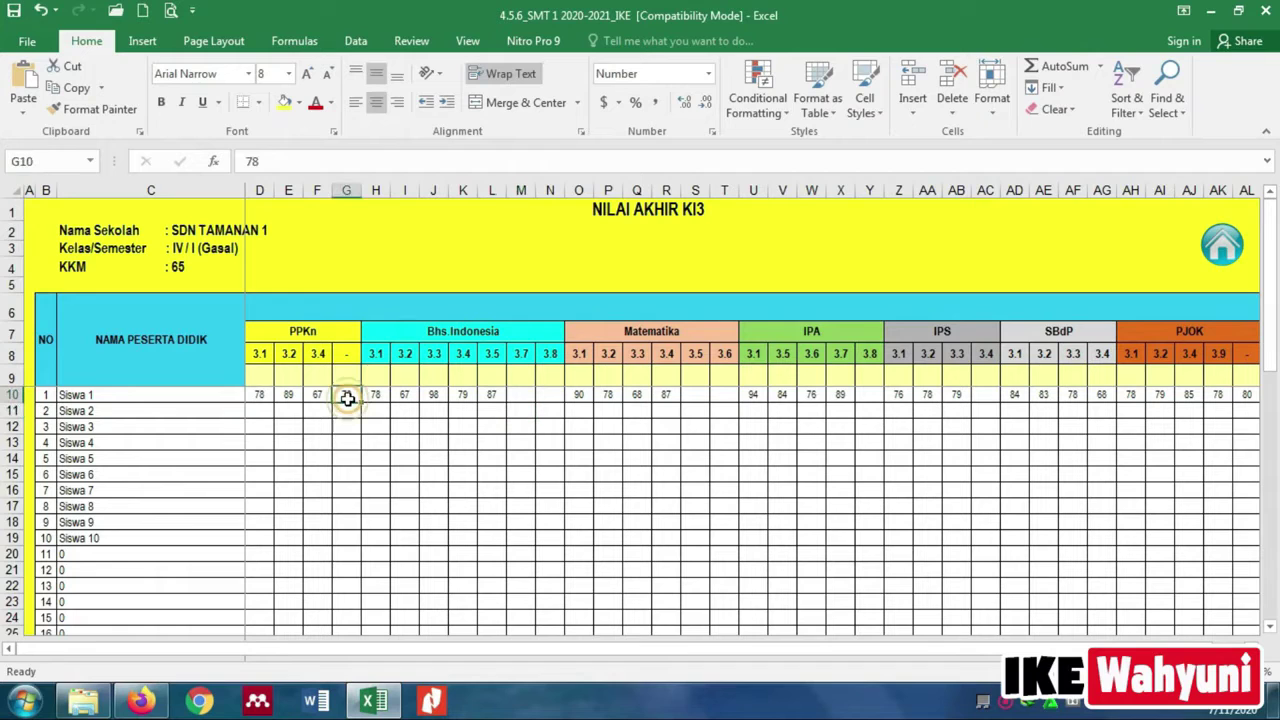
key("Delete")
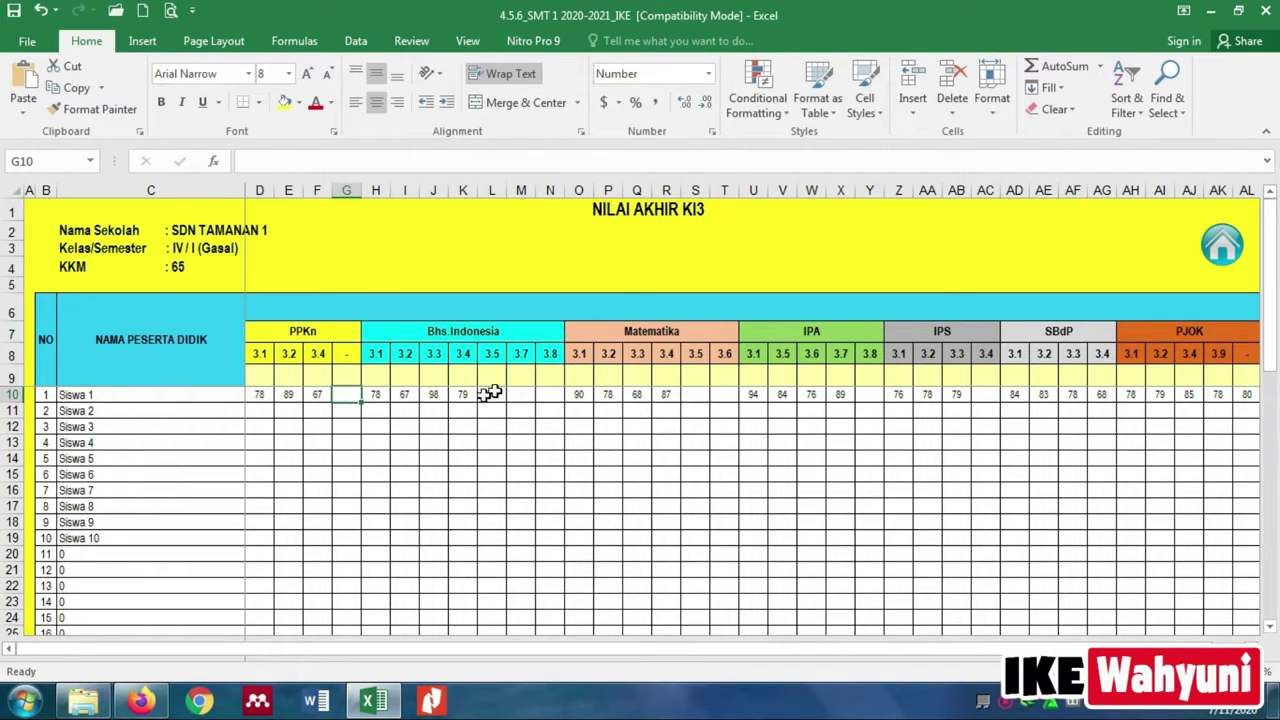
- Enter Siswa 1's Bhs.Indonesia scores as 78 for competency 3.7 and 86 for 3.8
left_click(521, 396)
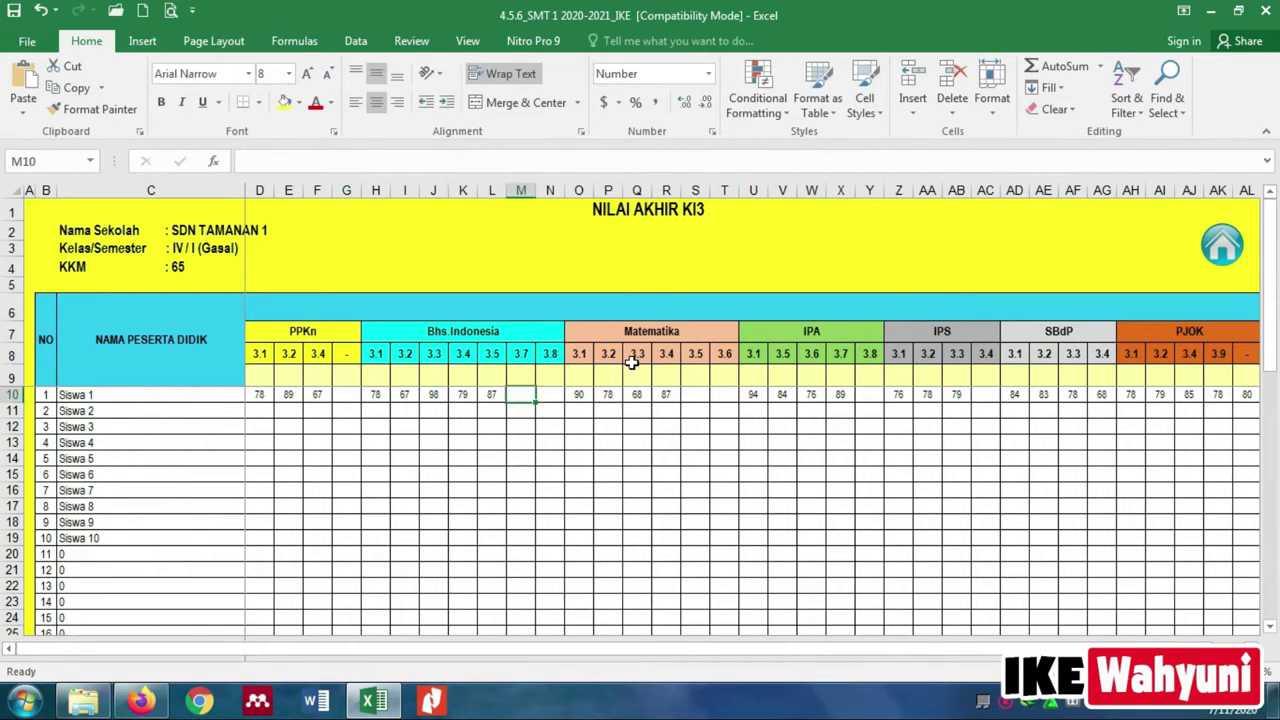
type("78")
key("Tab")
type("86")
key("Tab")
- Enter Siswa 1's Matematika scores as 78 for competency 3.5 and 90 for 3.6
key("Tab")
key("Tab")
key("Tab")
key("Tab")
type("78")
key("Tab")
type("90")
key("Tab")
- Fill in Siswa 1's missing scores with 67 for IPA 3.8 and 89 for IPS 3.4
key("Tab")
key("Tab")
key("Tab")
key("Tab")
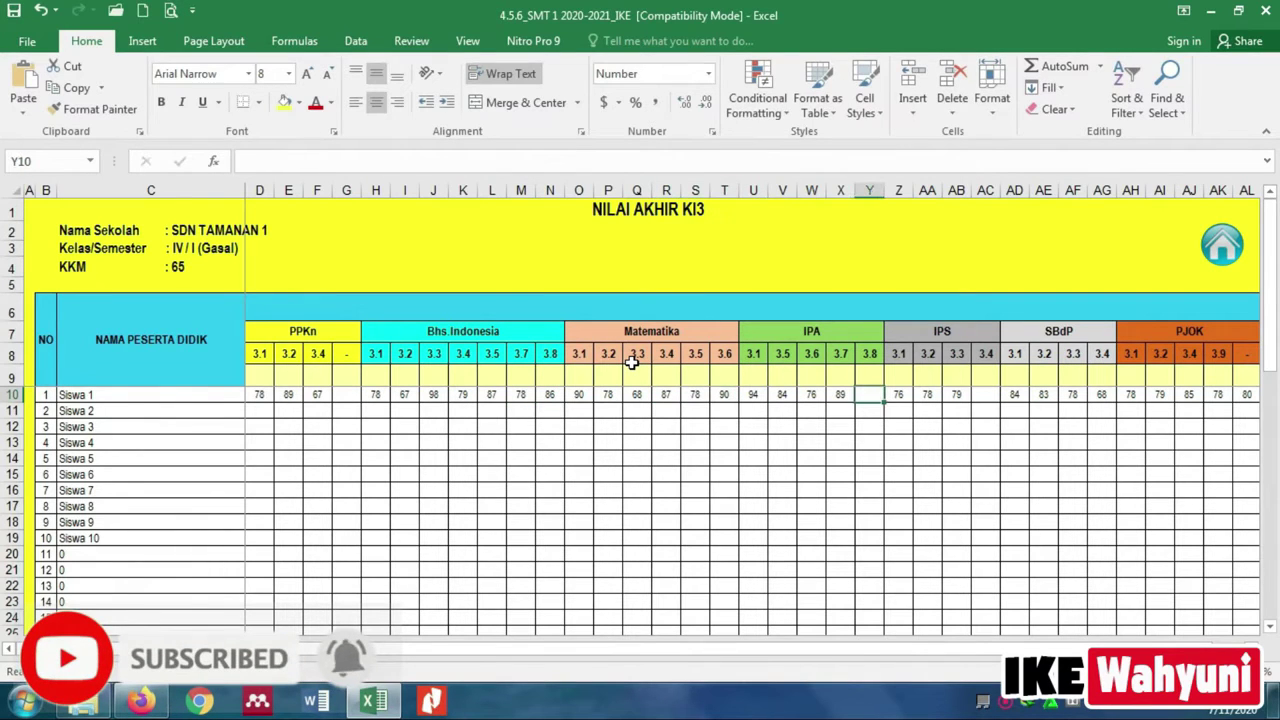
type("67")
key("Tab")
key("Tab")
key("Tab")
key("Tab")
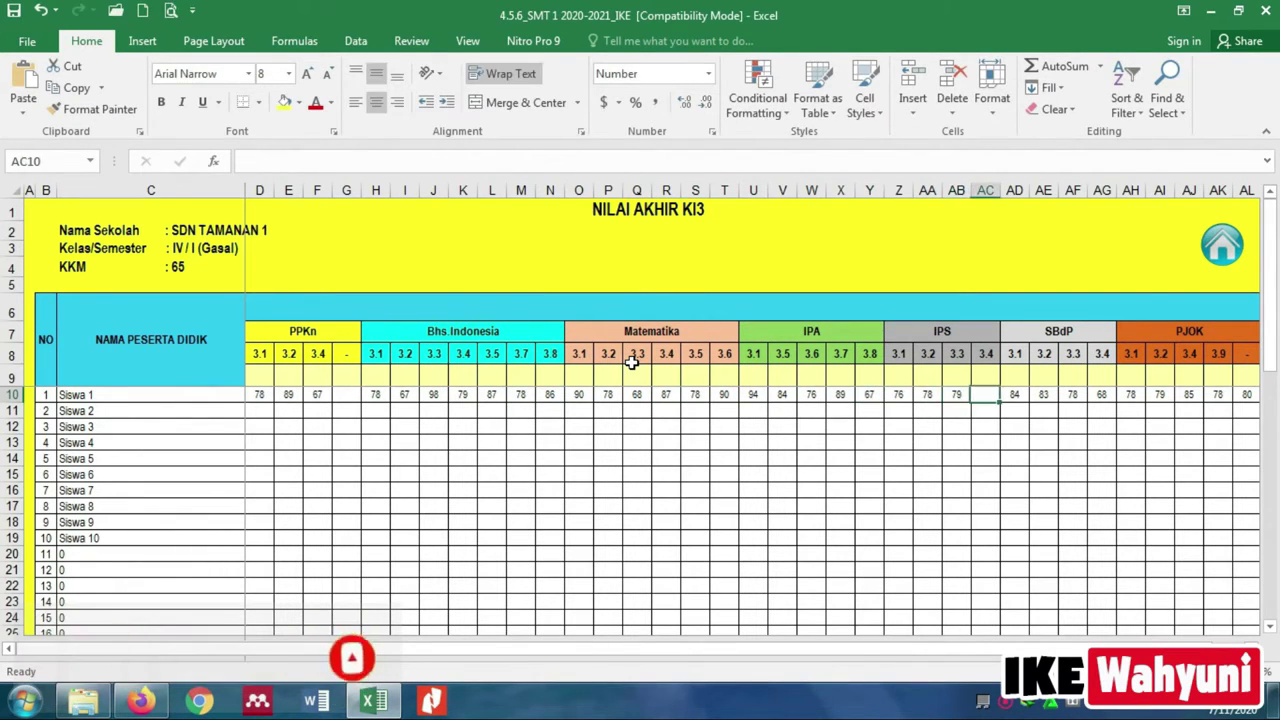
type("89")
key("Tab")
- Clear Siswa 1's score in the PJOK column that has no competency number, and return to the main menu
key("Tab")
key("Tab")
key("Tab")
key("Tab")
key("Tab")
key("Tab")
key("Tab")
key("Tab")
key("Tab")
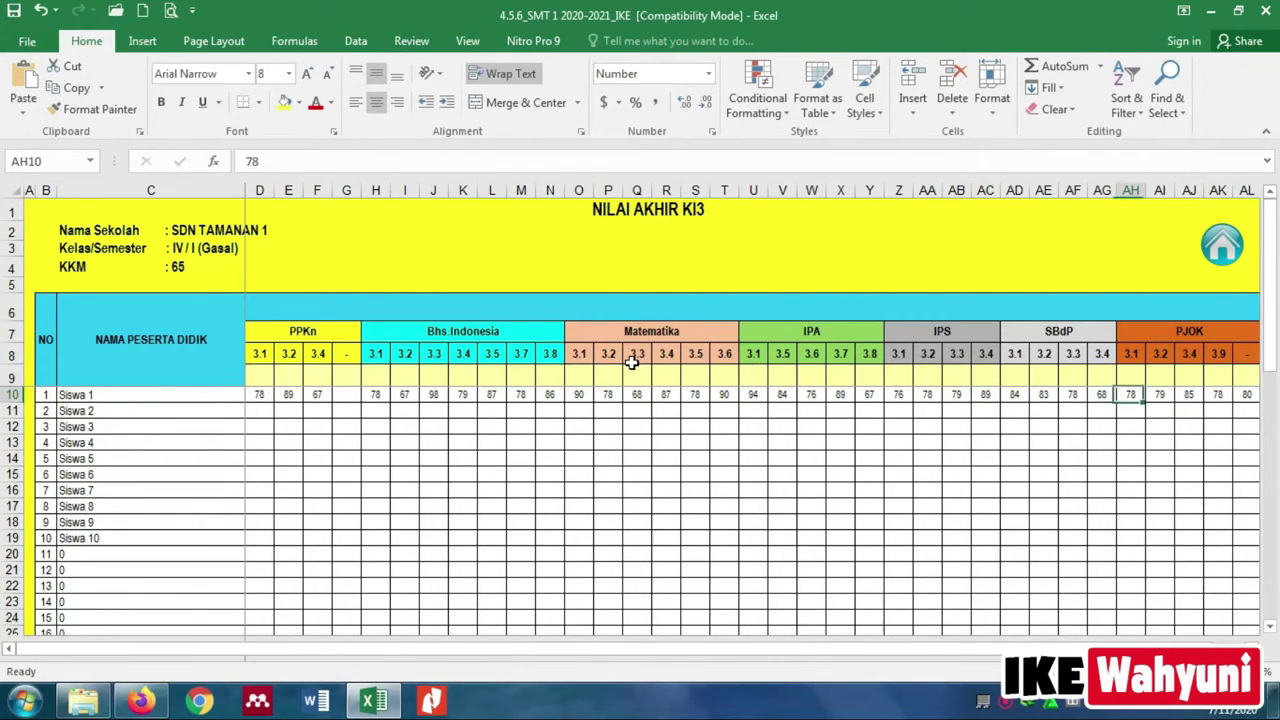
key("Left")
key("Delete")
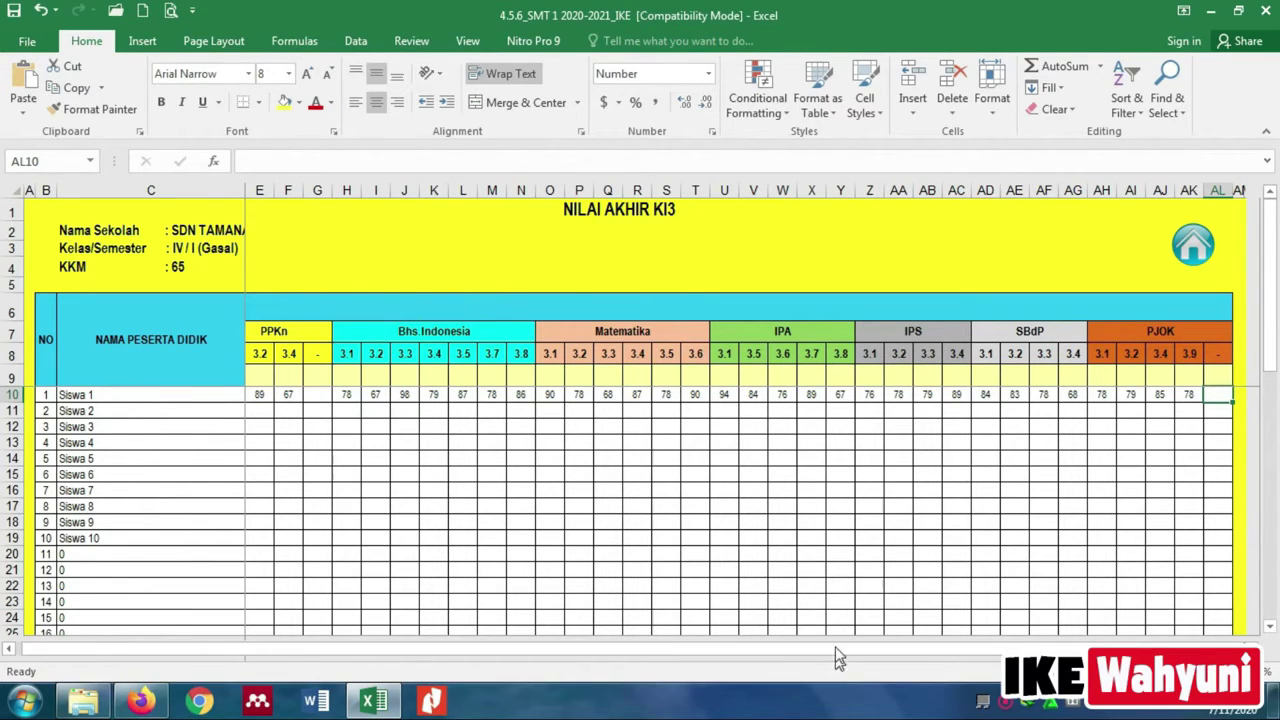
left_click_drag(837, 648, 428, 510)
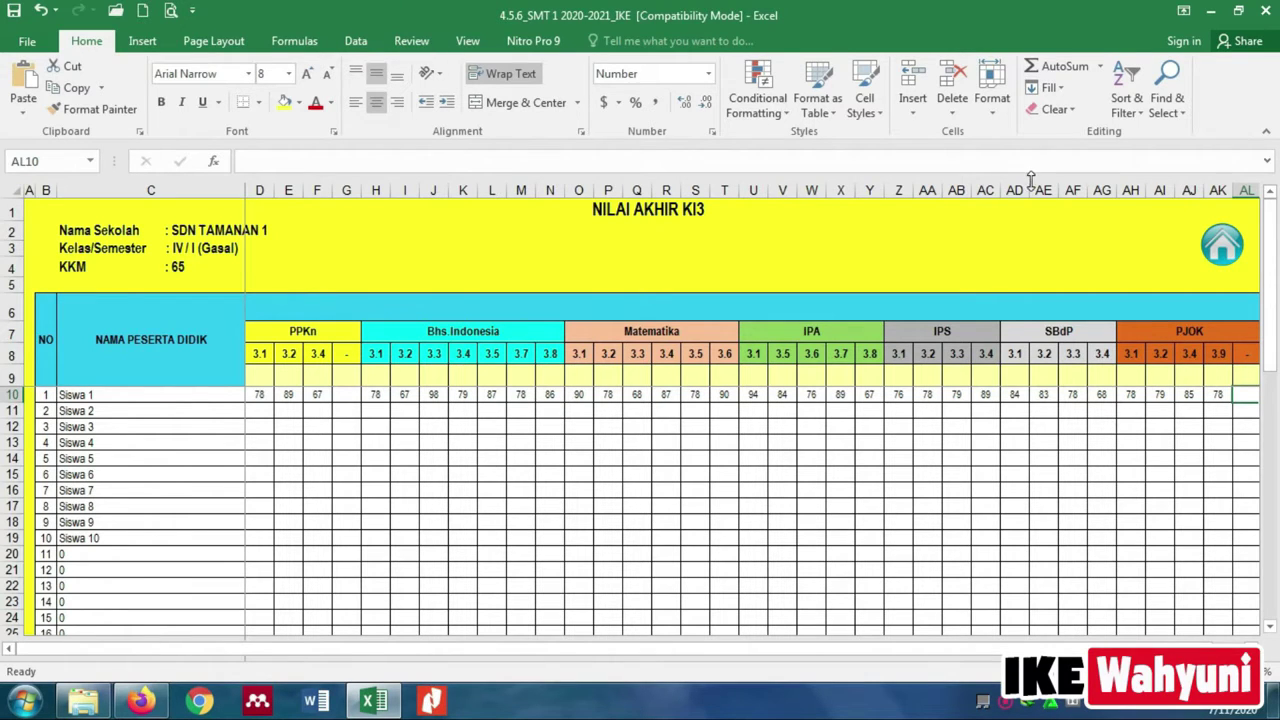
left_click(1222, 248)
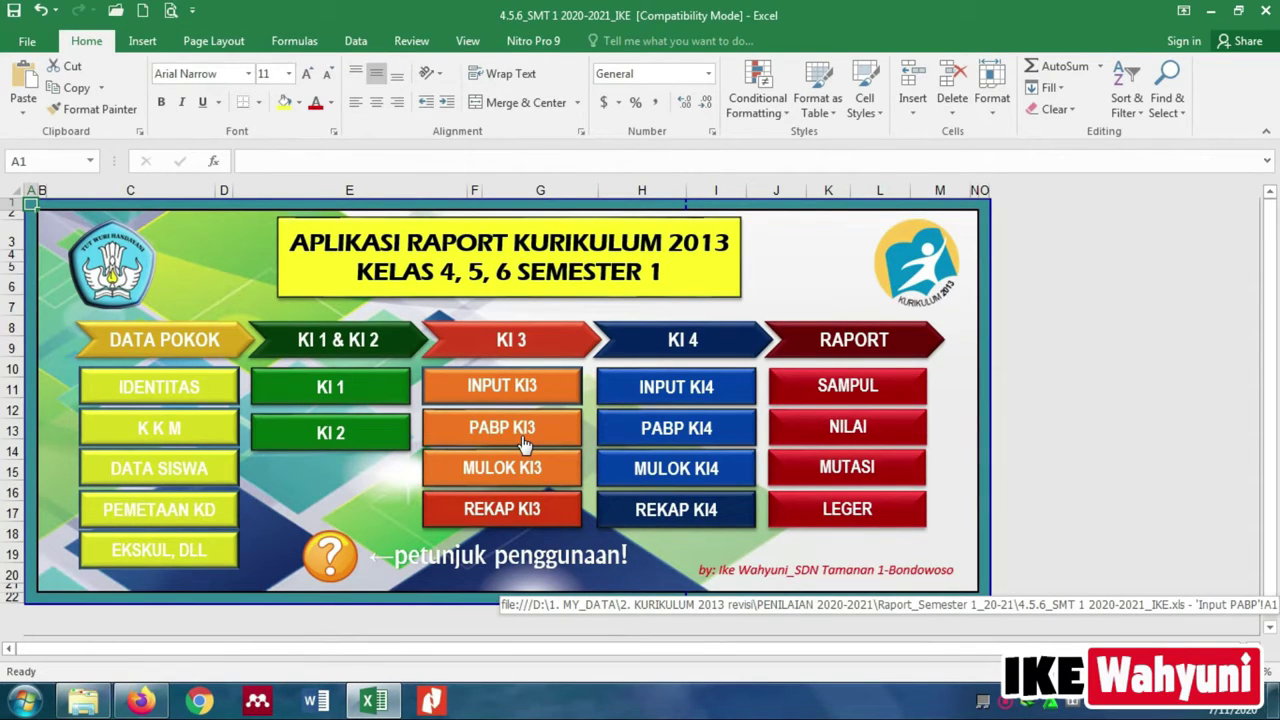
- On the PABP KI3 sheet, enter 89 as Siswa 2's Kristen 3.2 score, and return to the main menu
left_click(521, 440)
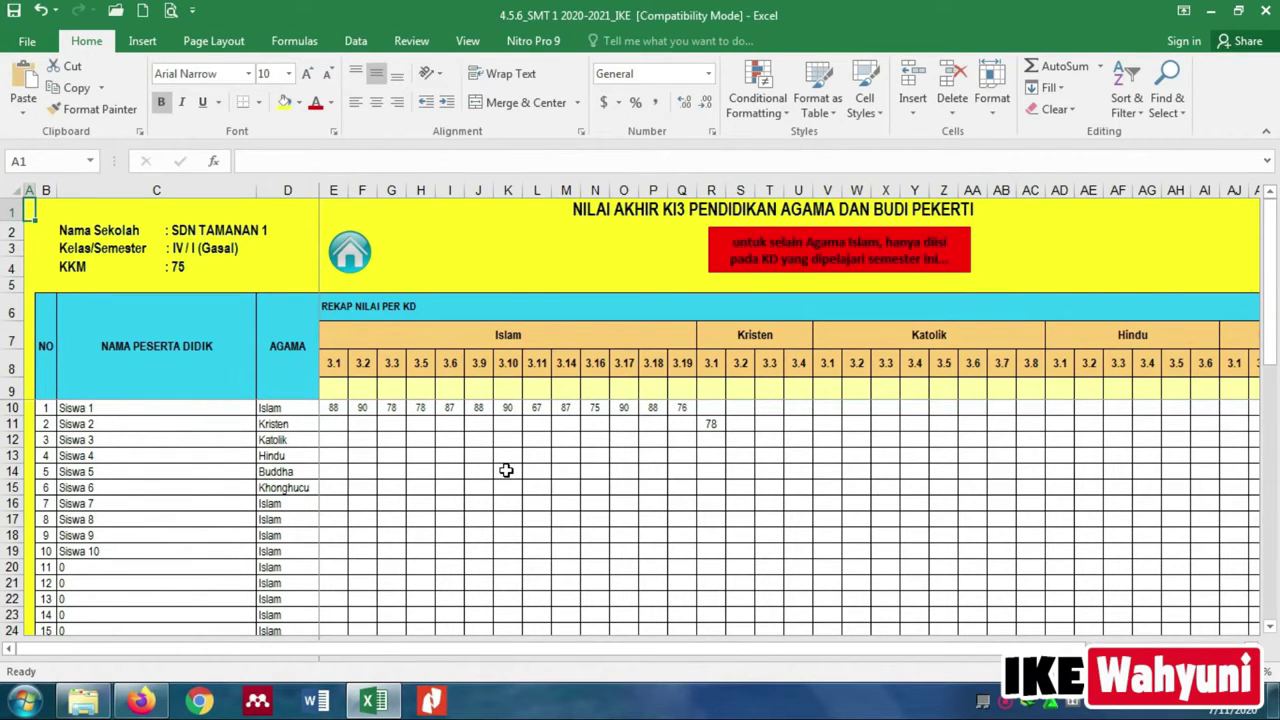
left_click(621, 441)
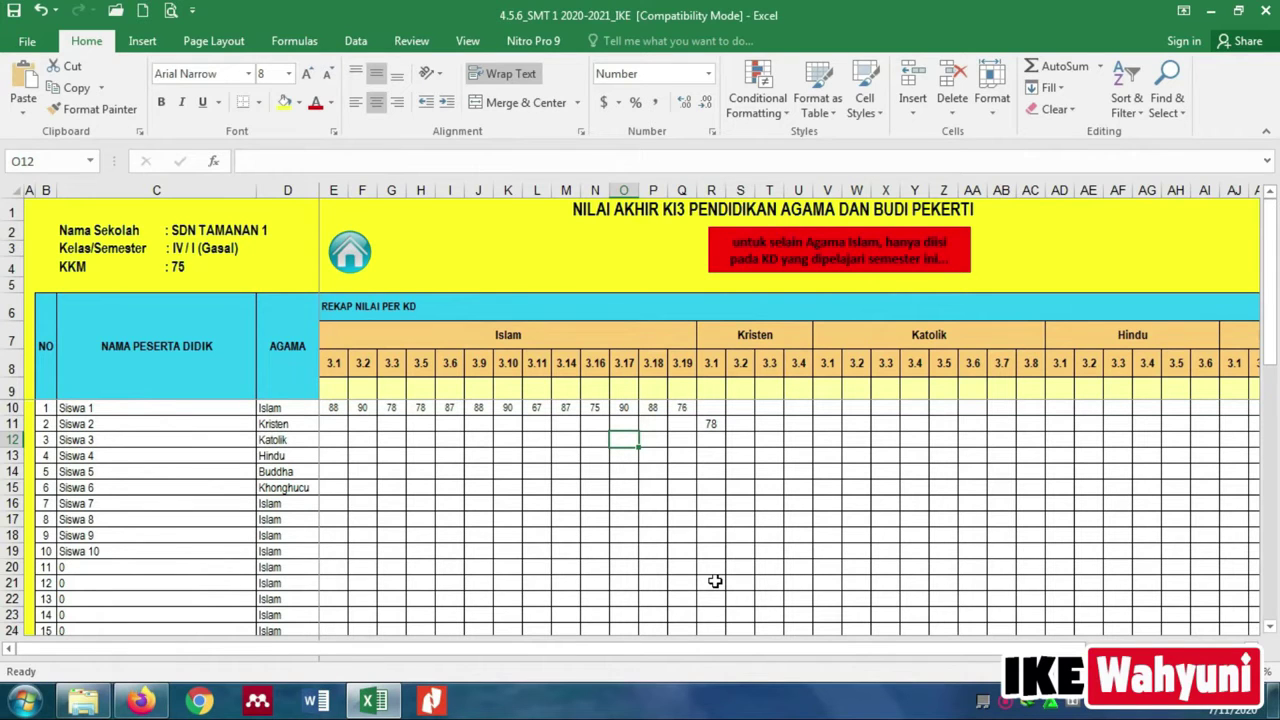
left_click(299, 428)
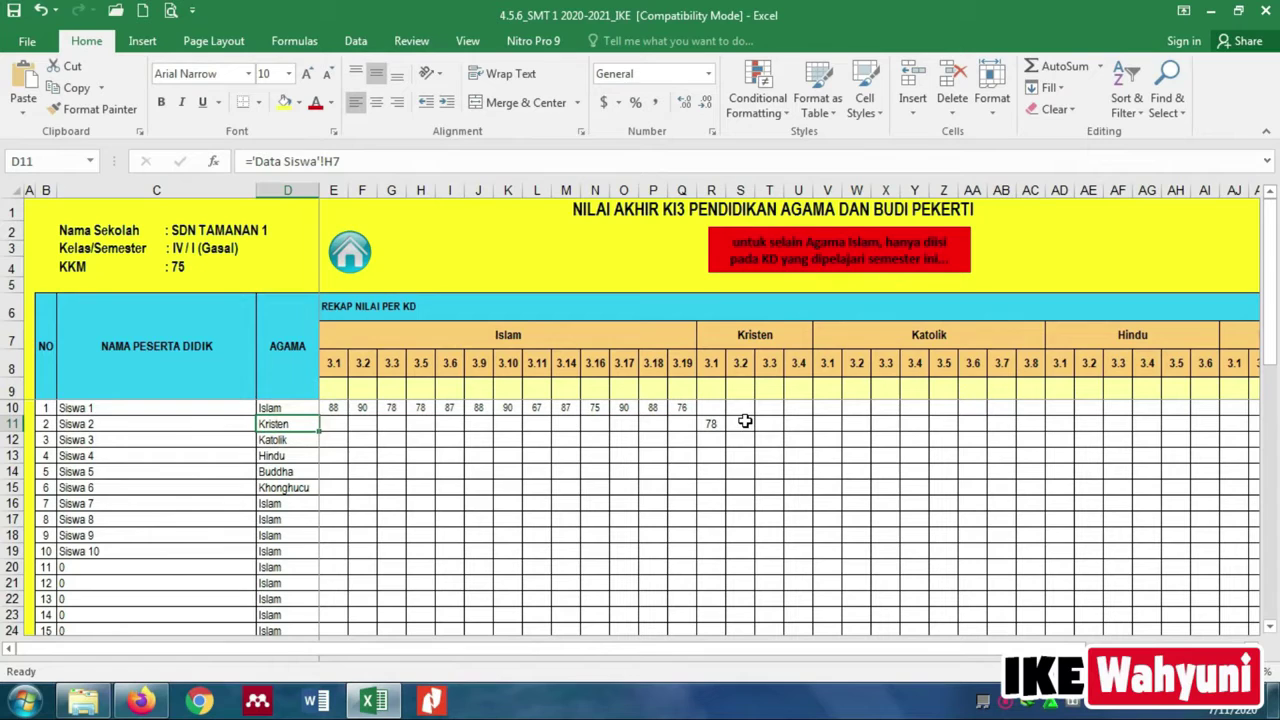
left_click(740, 425)
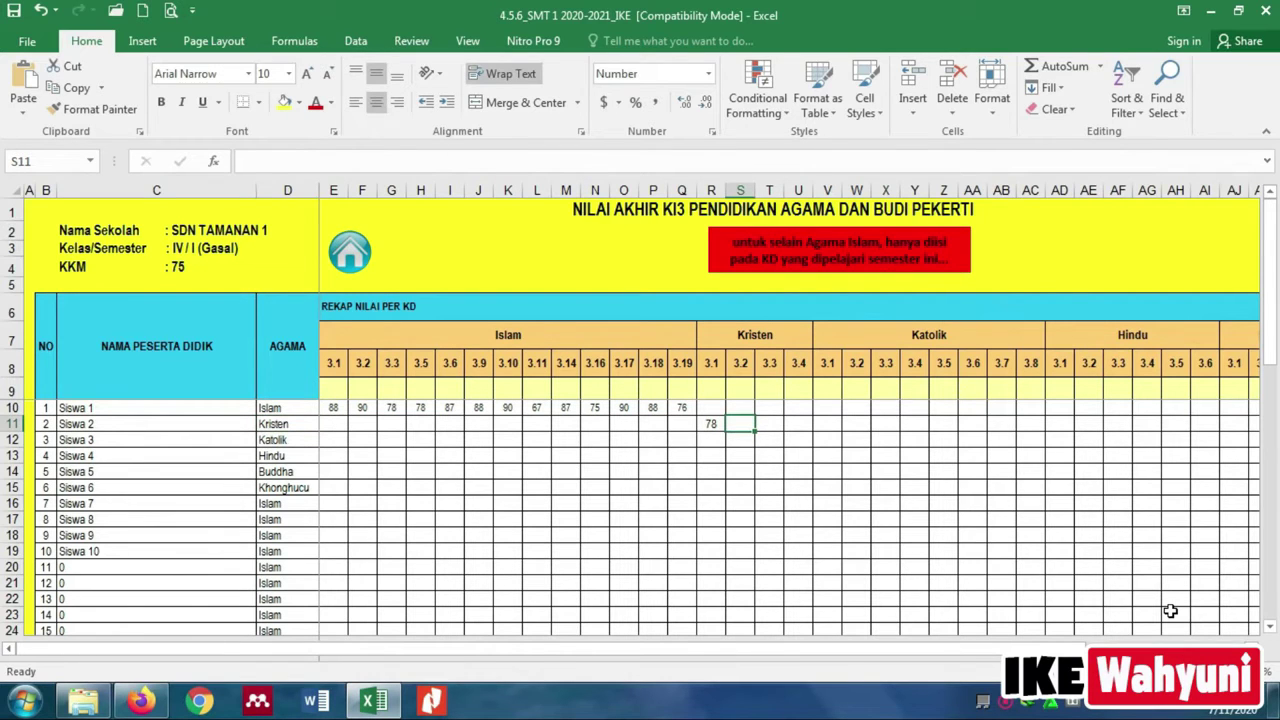
type("89")
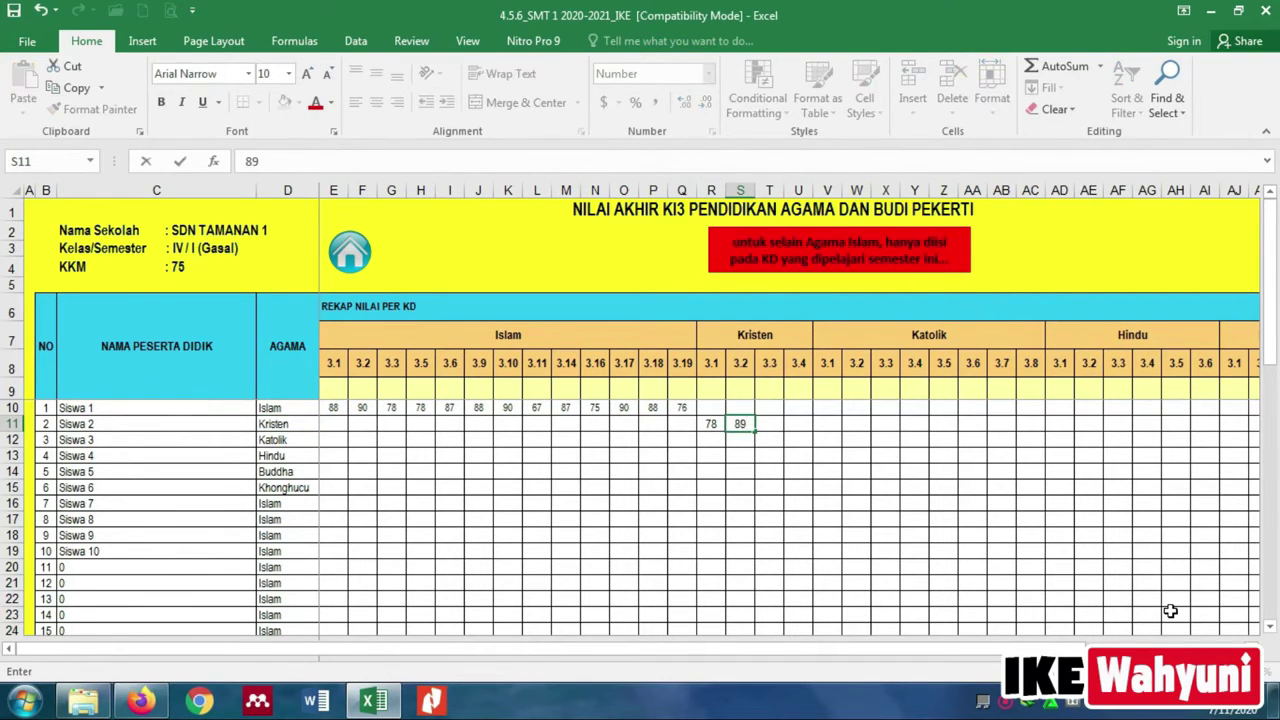
key("Return")
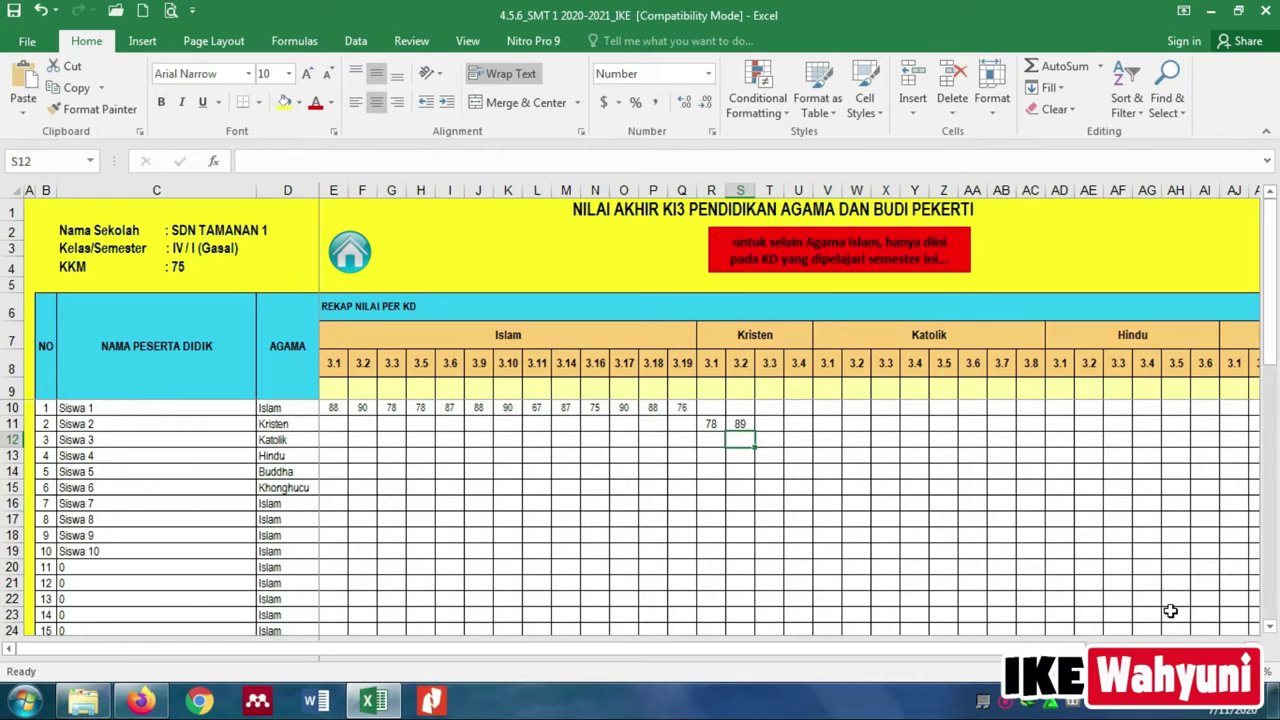
left_click(350, 254)
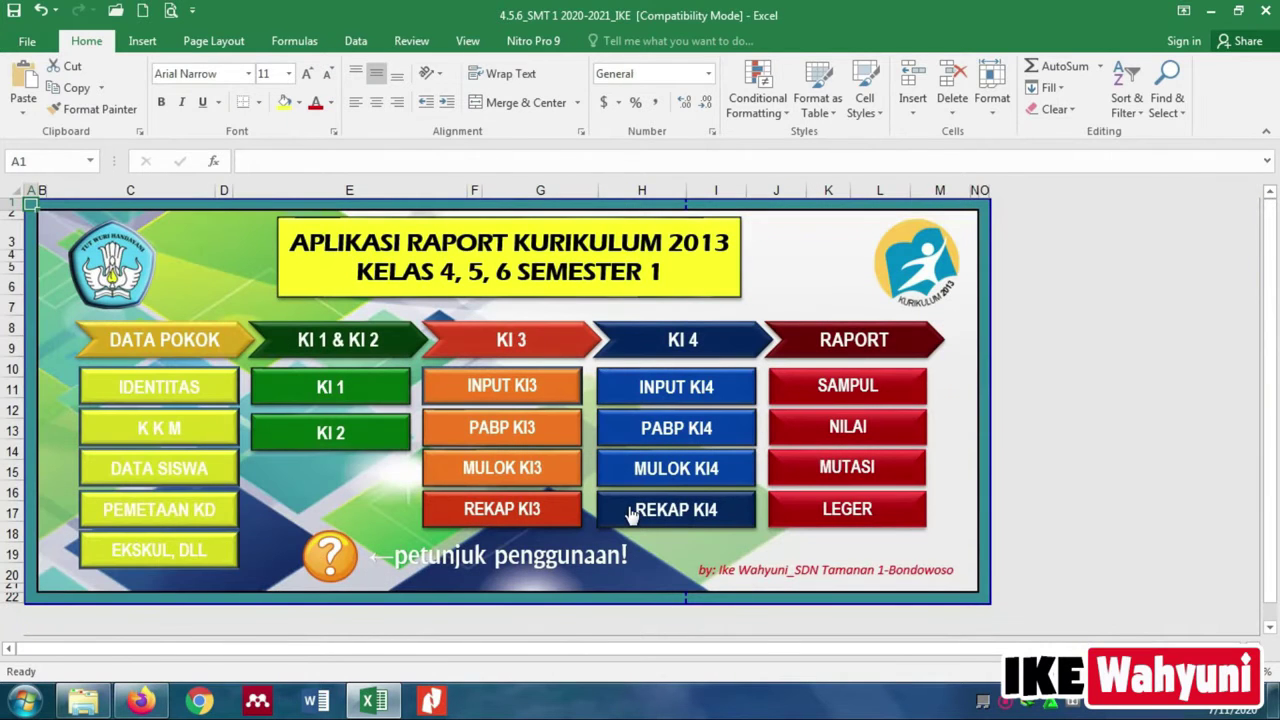
- On the Mulok KI3 sheet, enter 89 as Siswa 1's Bahasa Madura 3.7 score, and return to the main menu
left_click(546, 486)
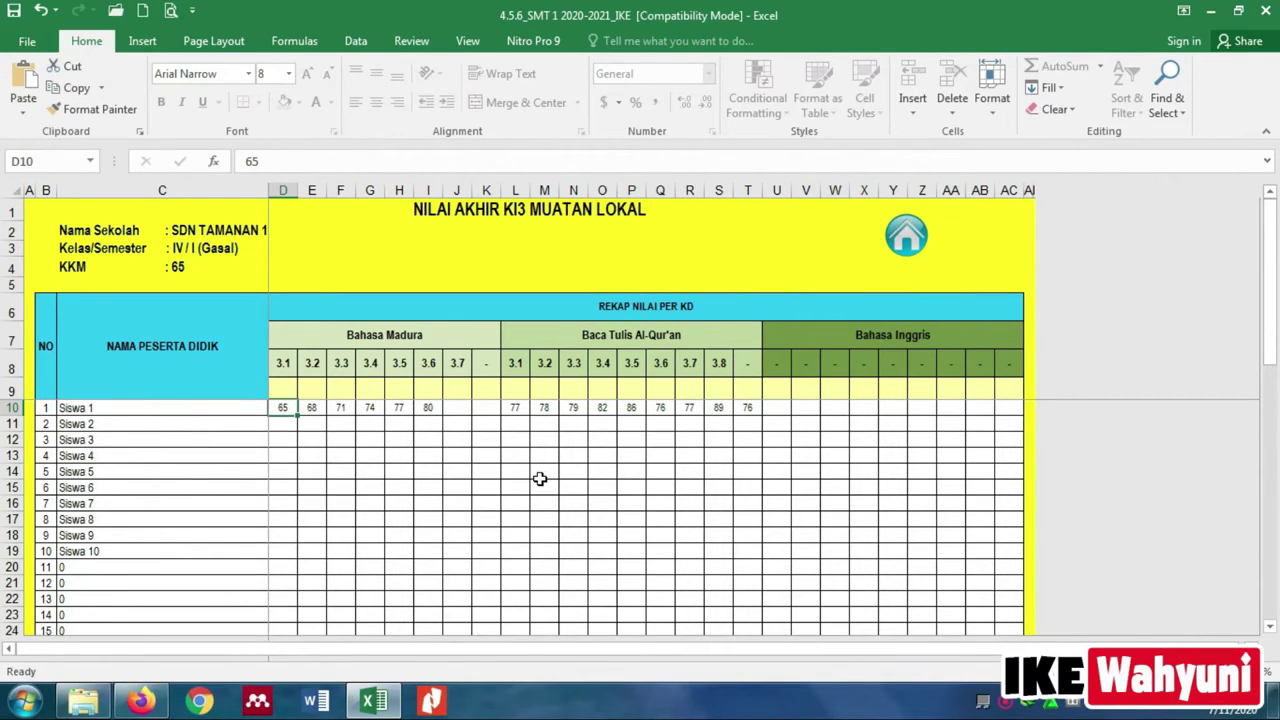
left_click(462, 411)
type("89")
left_click(487, 409)
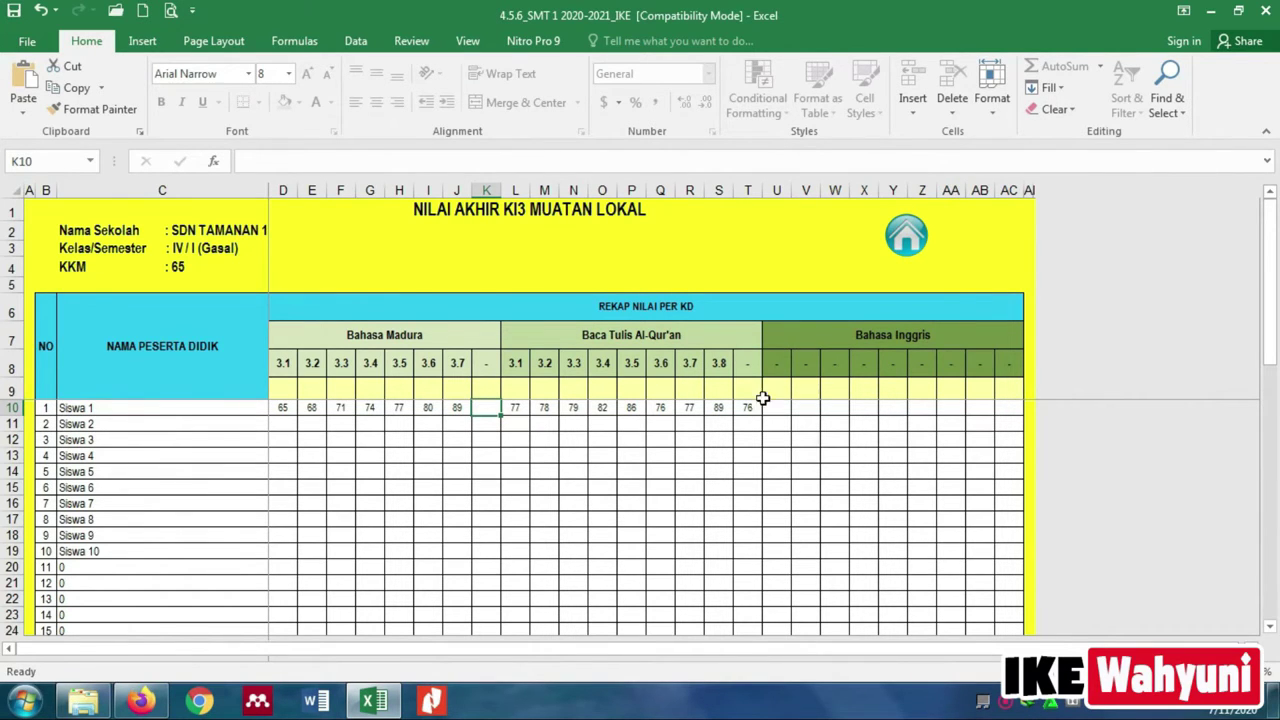
left_click(906, 235)
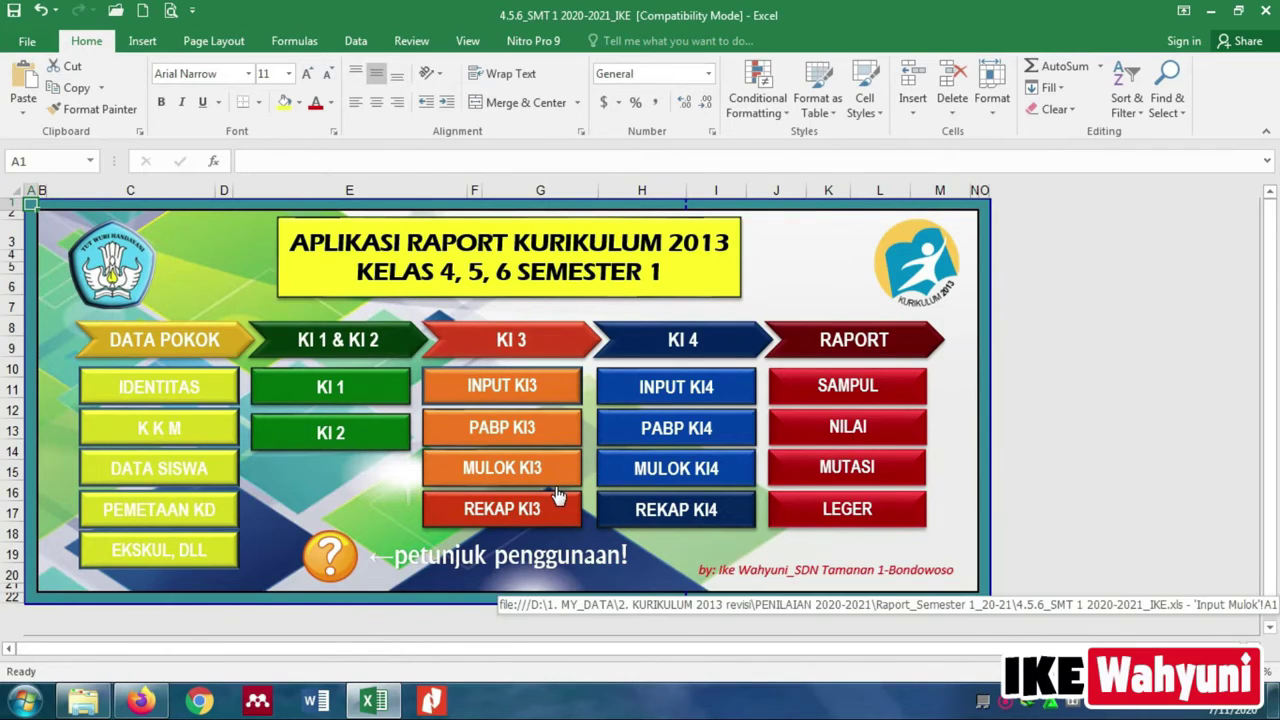
- Review the Rekap KI3 summary of knowledge scores per subject, and return to the main menu
left_click(501, 521)
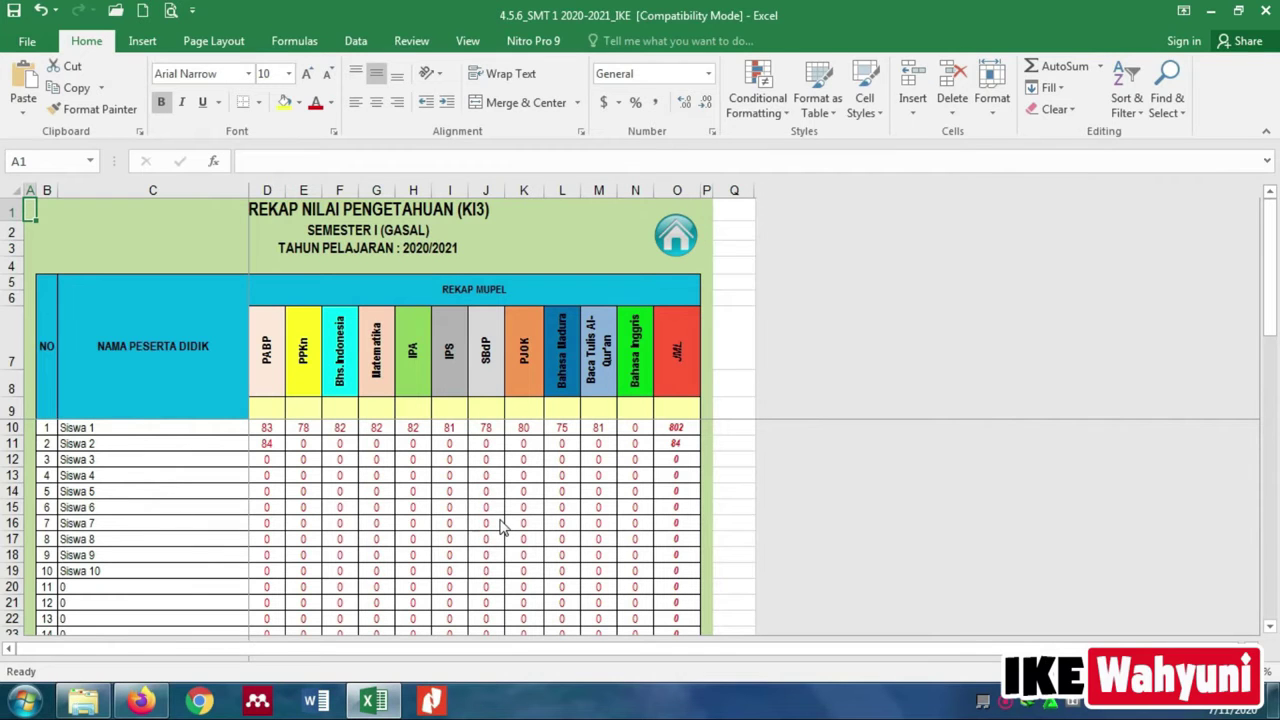
left_click(686, 256)
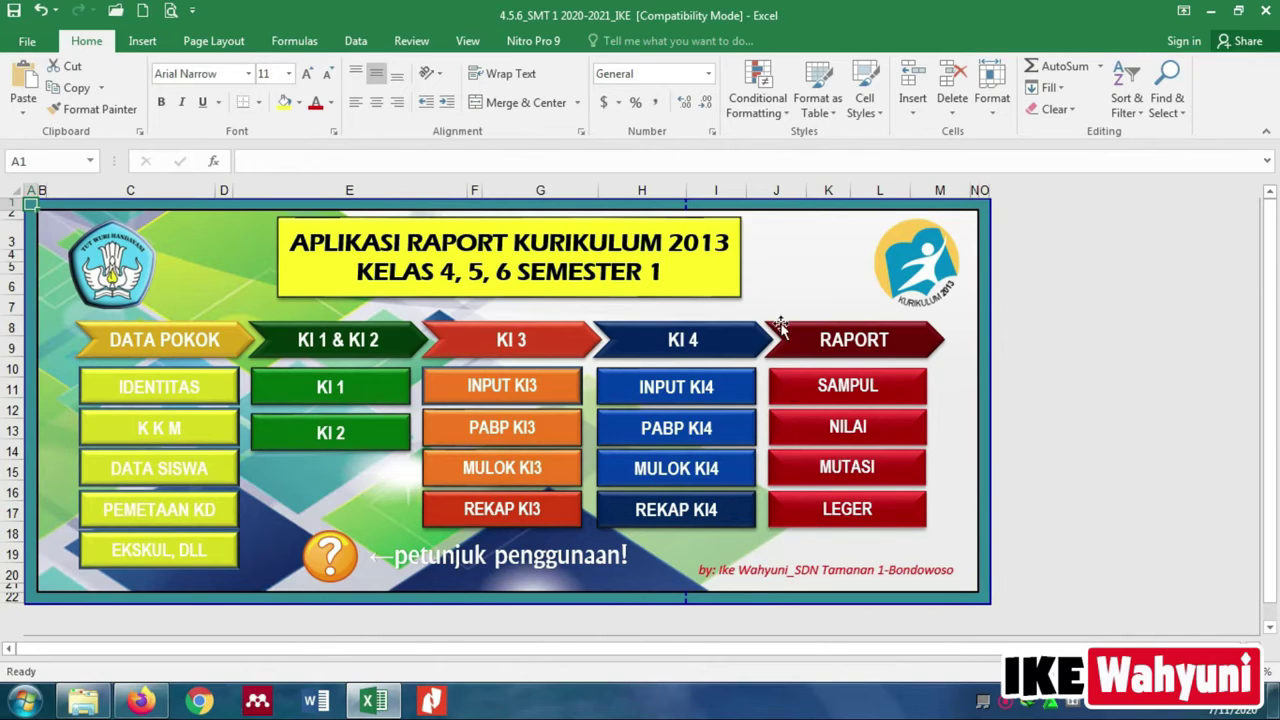
- Review the Input KI4 and PABP KI4 skill score sheets, returning to the main menu after each
left_click(719, 393)
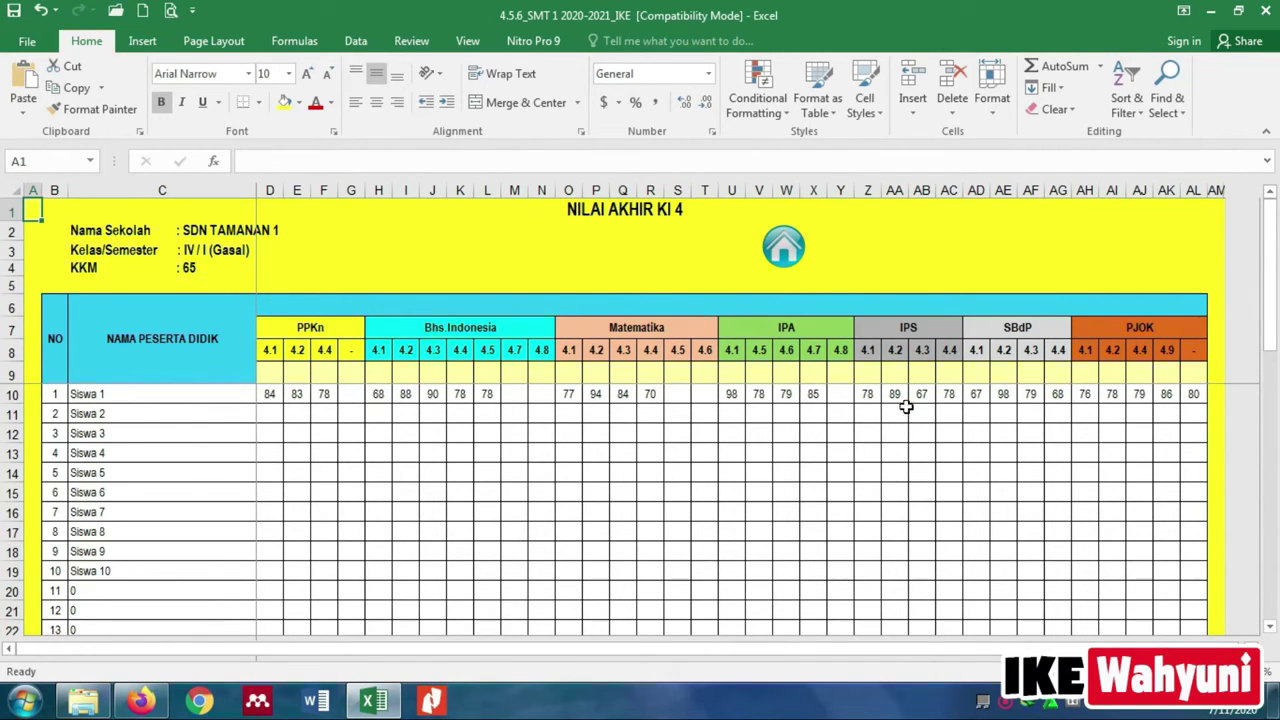
left_click(780, 258)
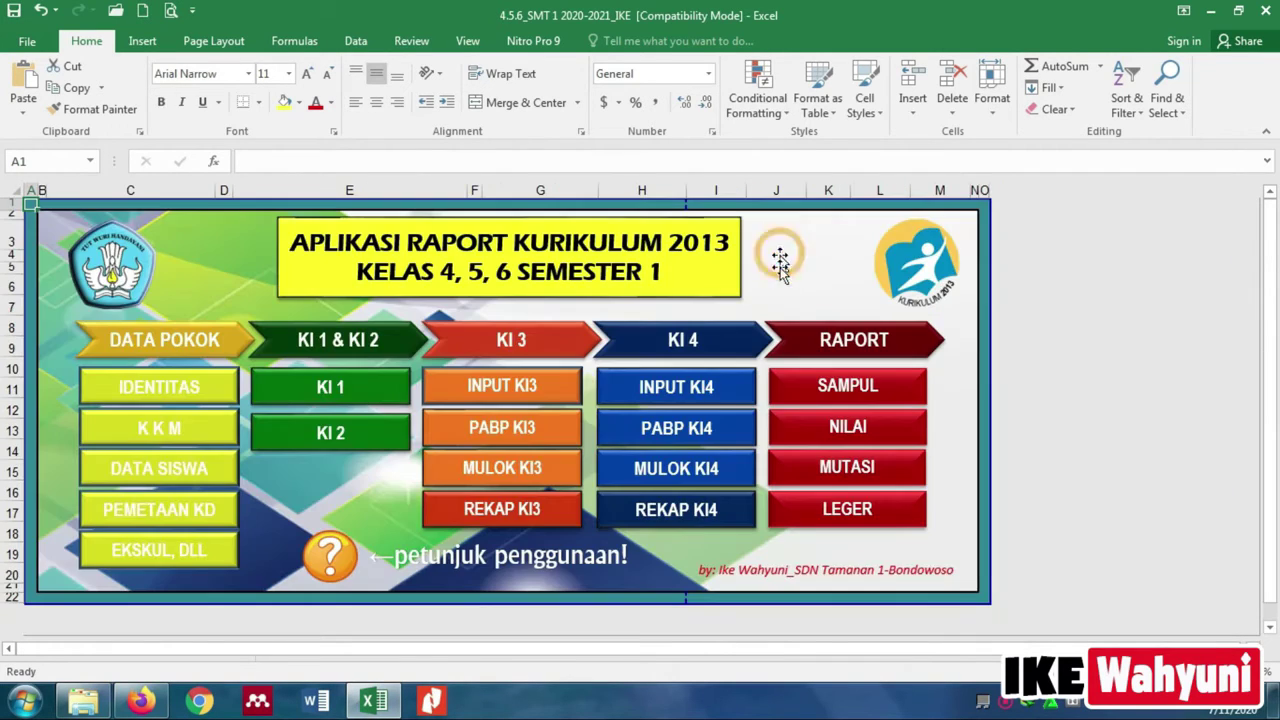
left_click(713, 447)
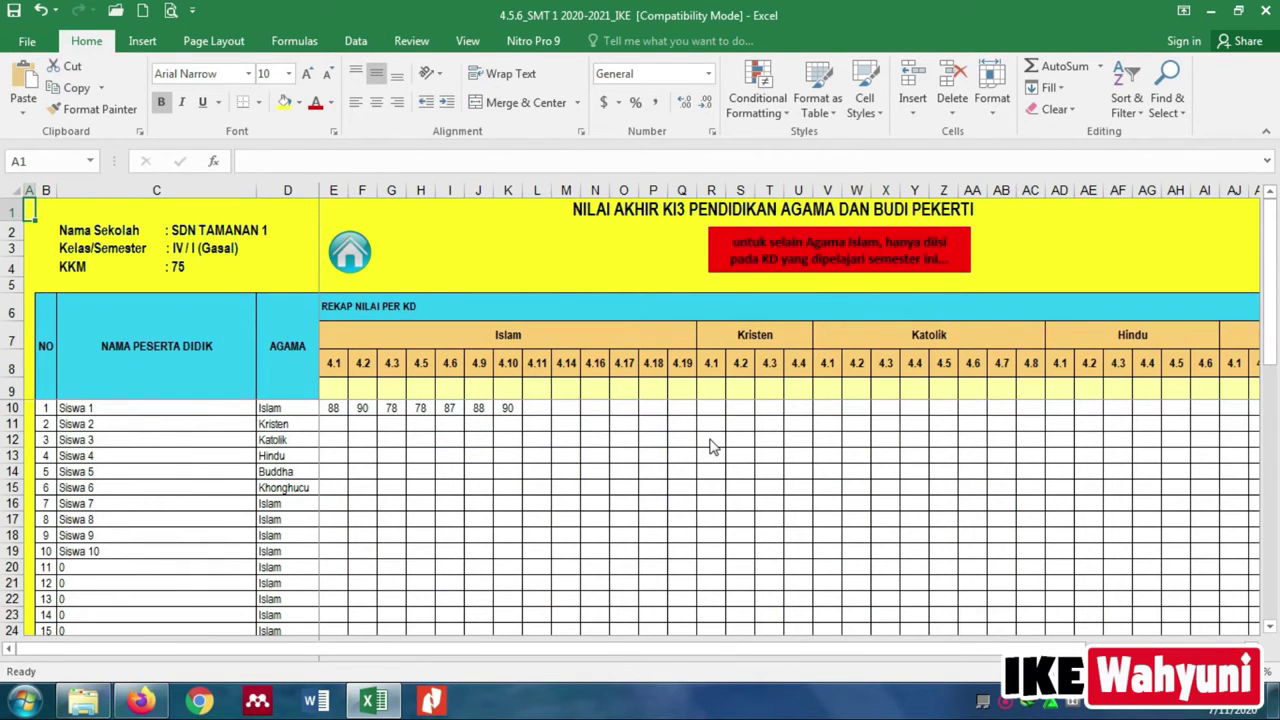
left_click(343, 258)
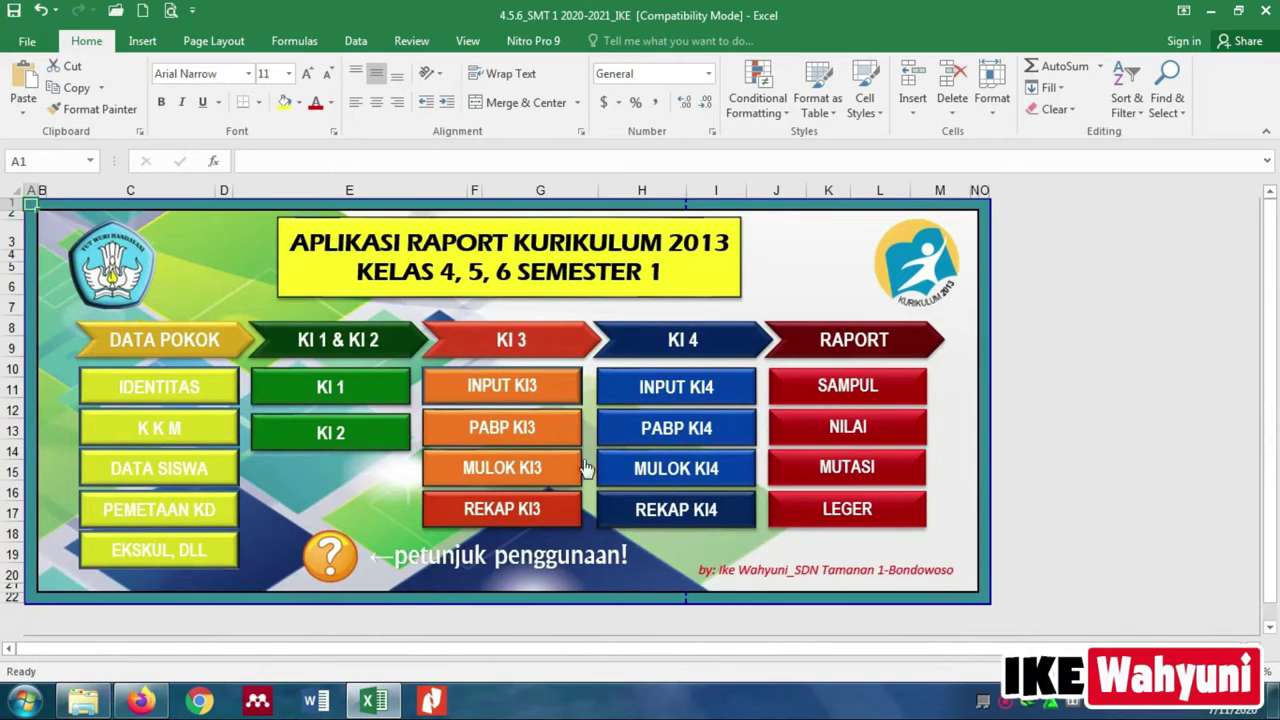
- Review the Mulok KI4 local content scores and the Rekap KI4 summary, returning to the main menu after each
left_click(677, 474)
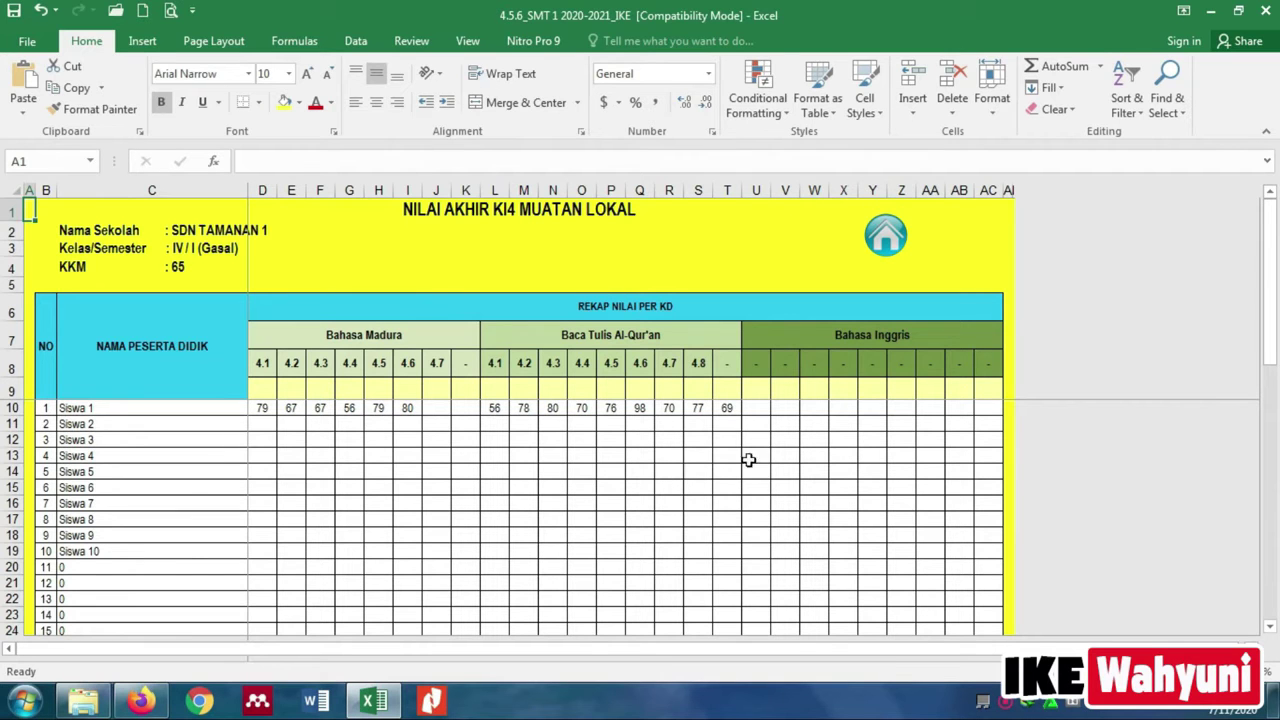
left_click(887, 240)
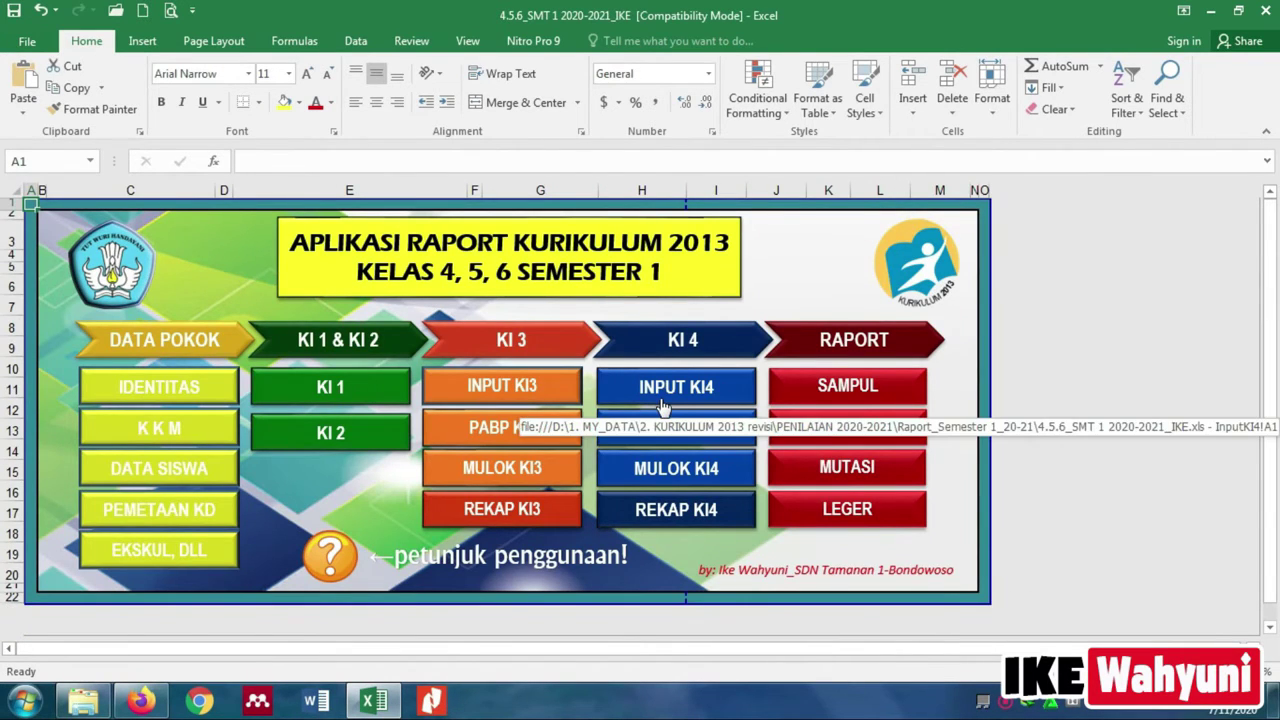
left_click(697, 512)
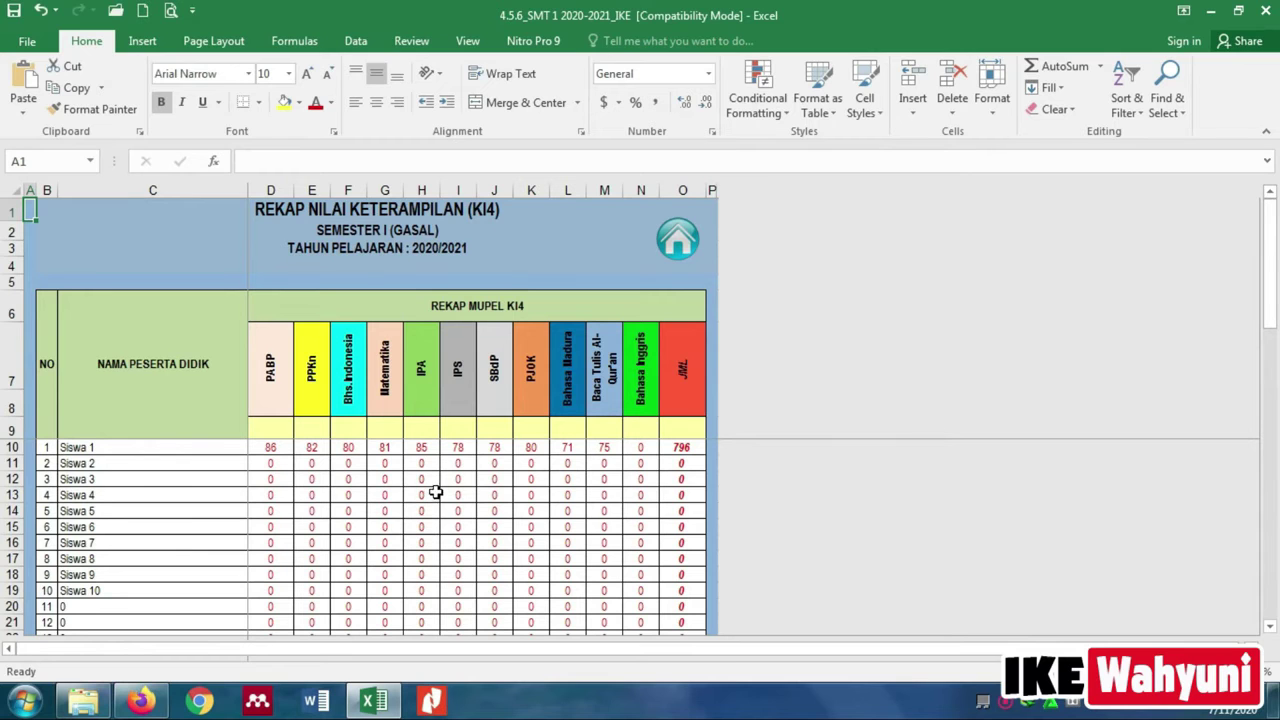
left_click(680, 256)
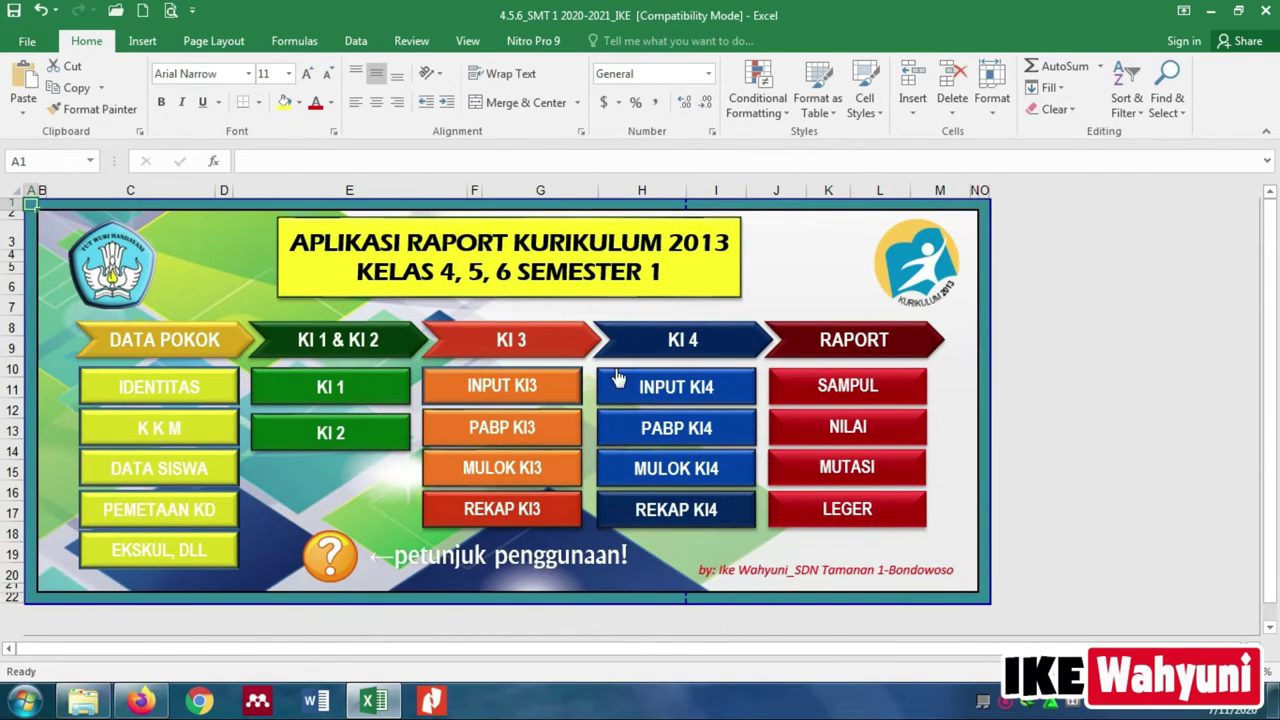
- Open the Sampul report cover and look through its title page, filling instructions and school identity page
left_click(855, 397)
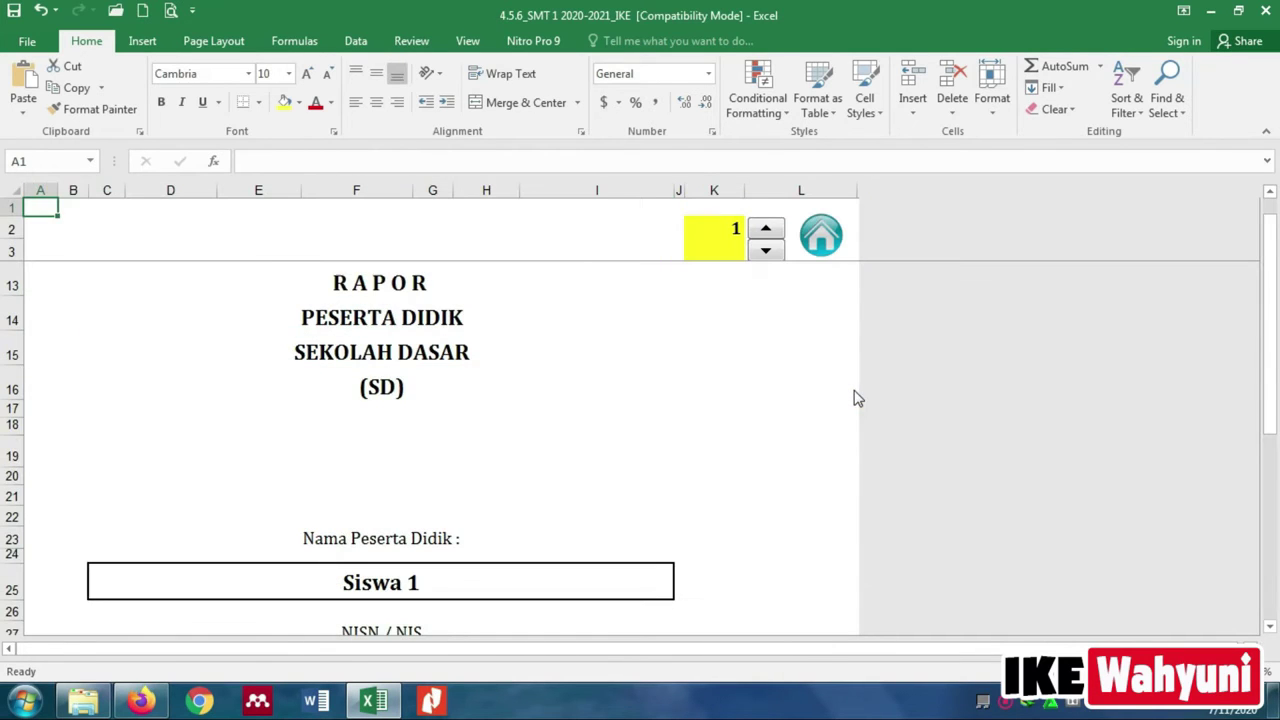
scroll(554, 511, "down", 7)
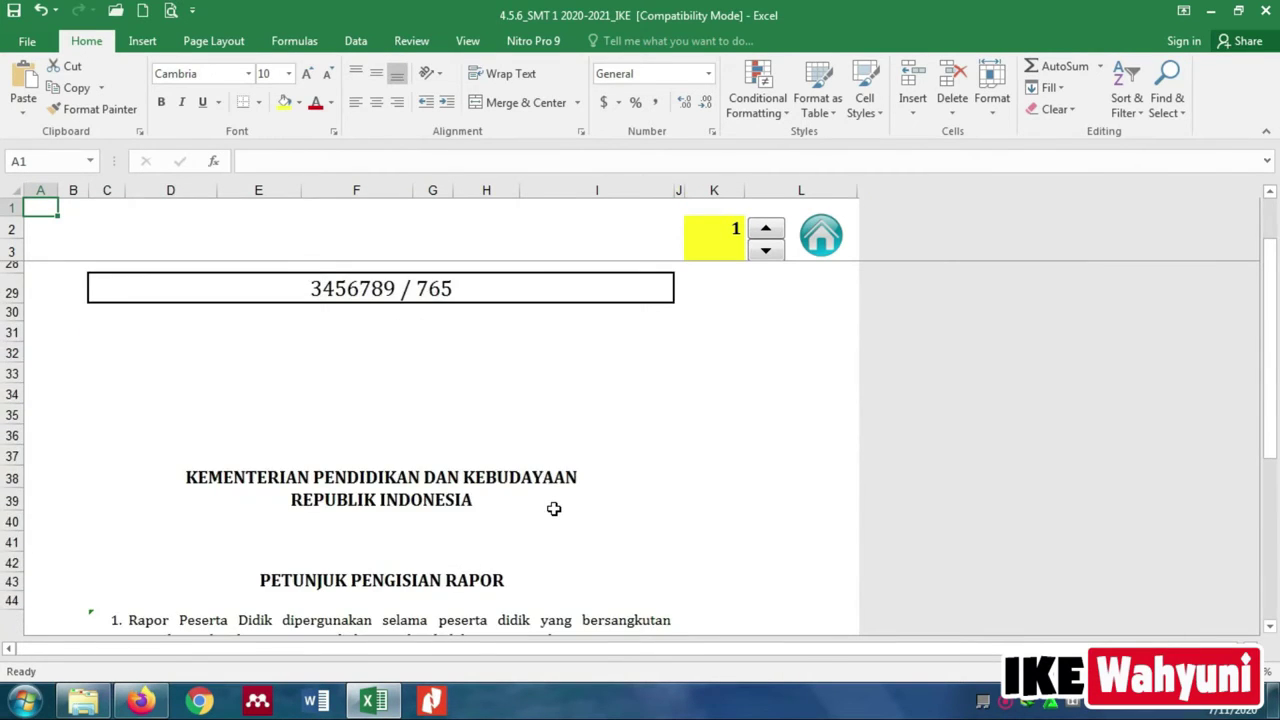
scroll(554, 511, "down", 7)
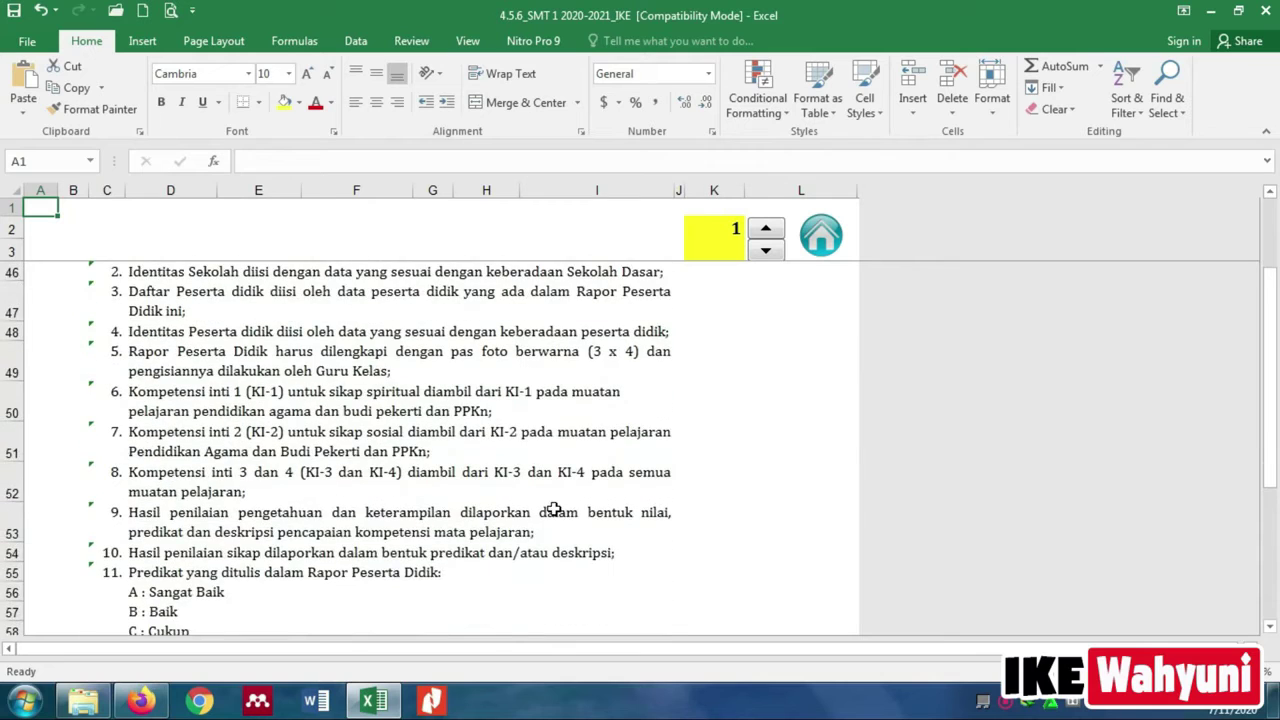
scroll(554, 509, "down", 6)
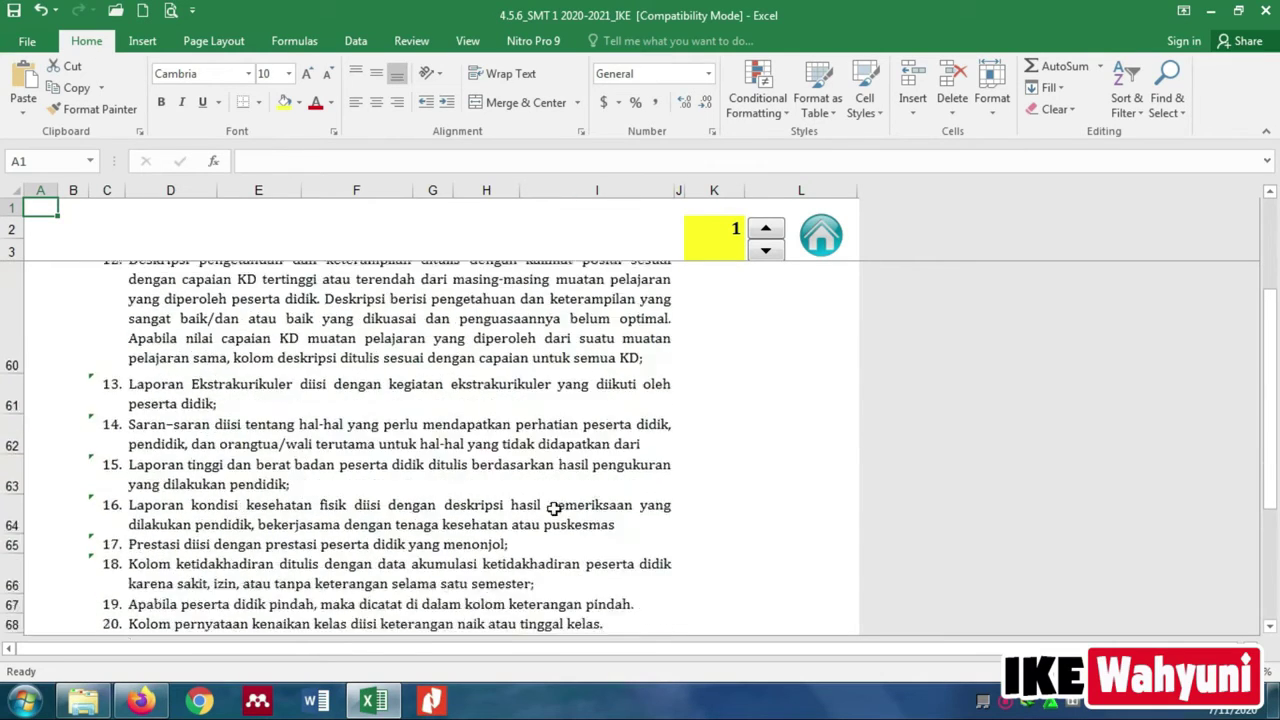
scroll(554, 509, "down", 5)
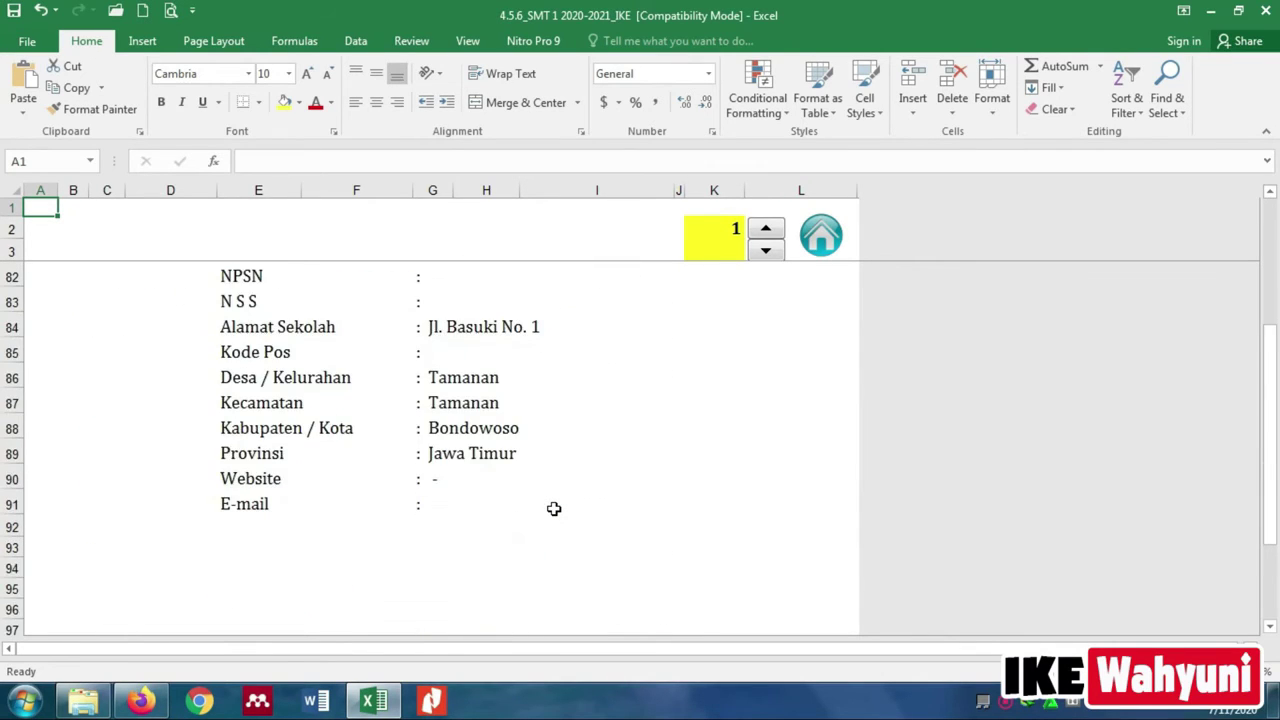
scroll(554, 509, "up", 8)
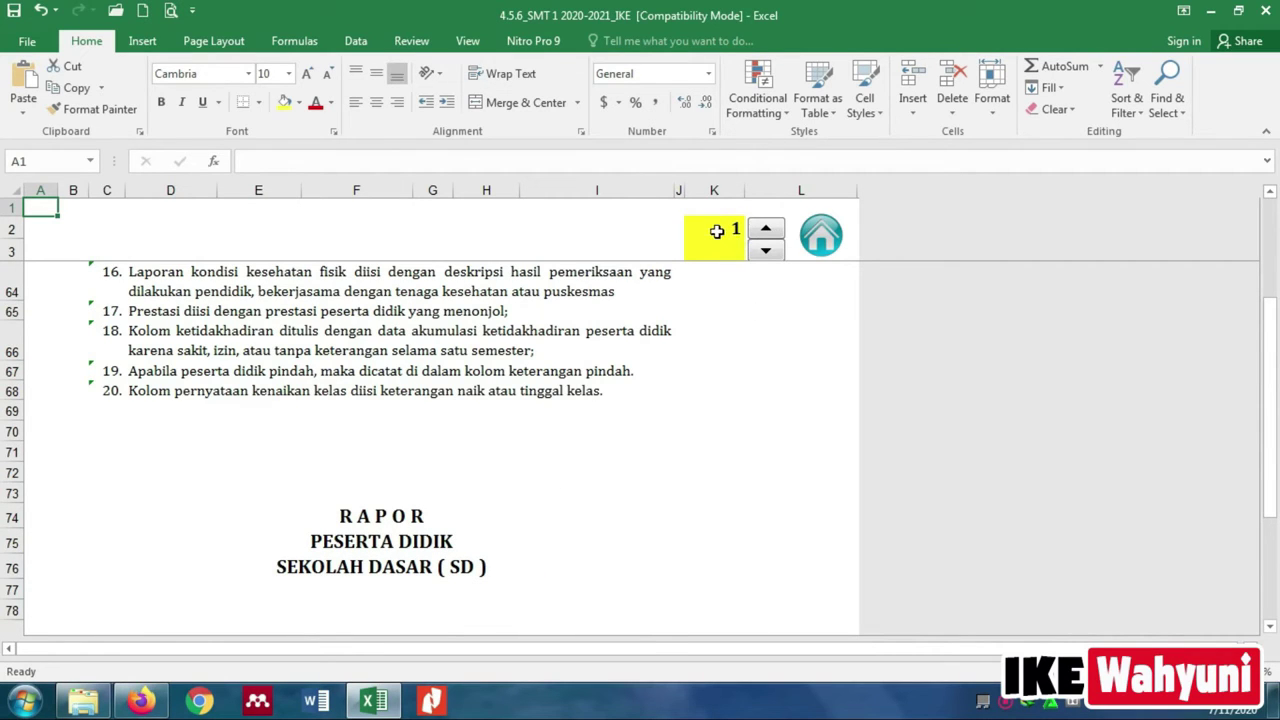
- Switch the report cover to student number 2
left_click(768, 230)
left_click(767, 252)
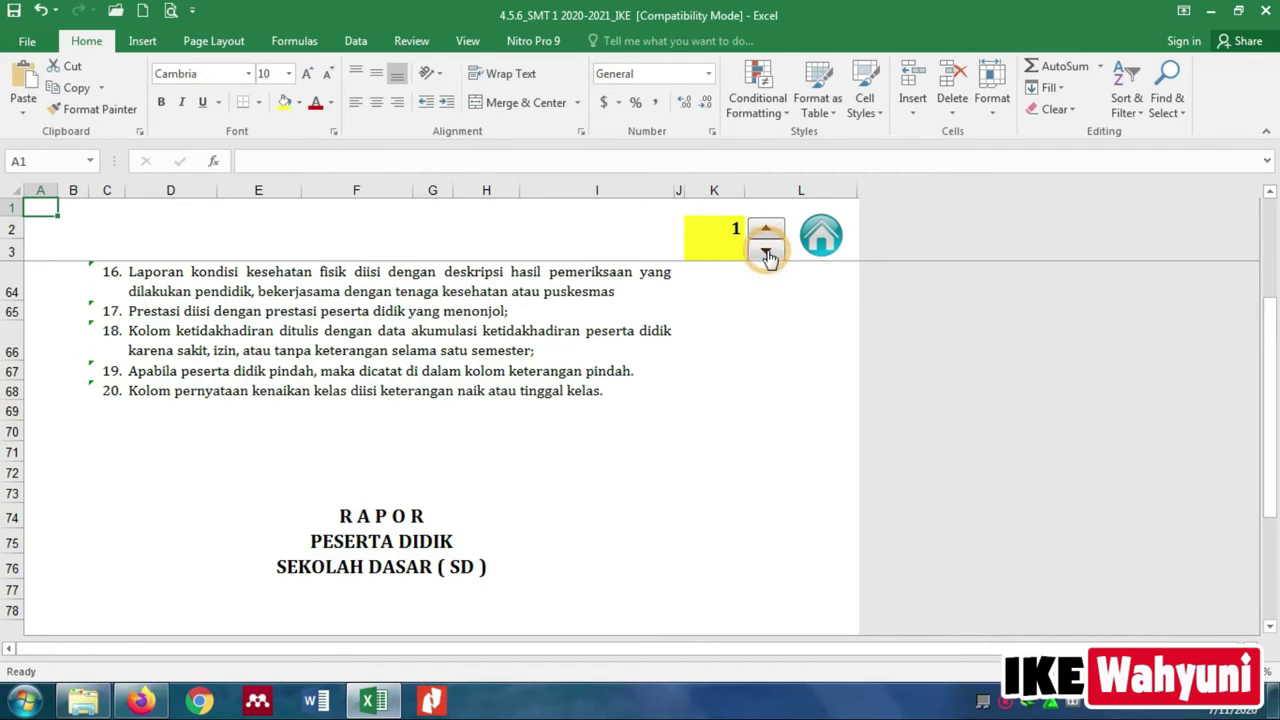
left_click(767, 231)
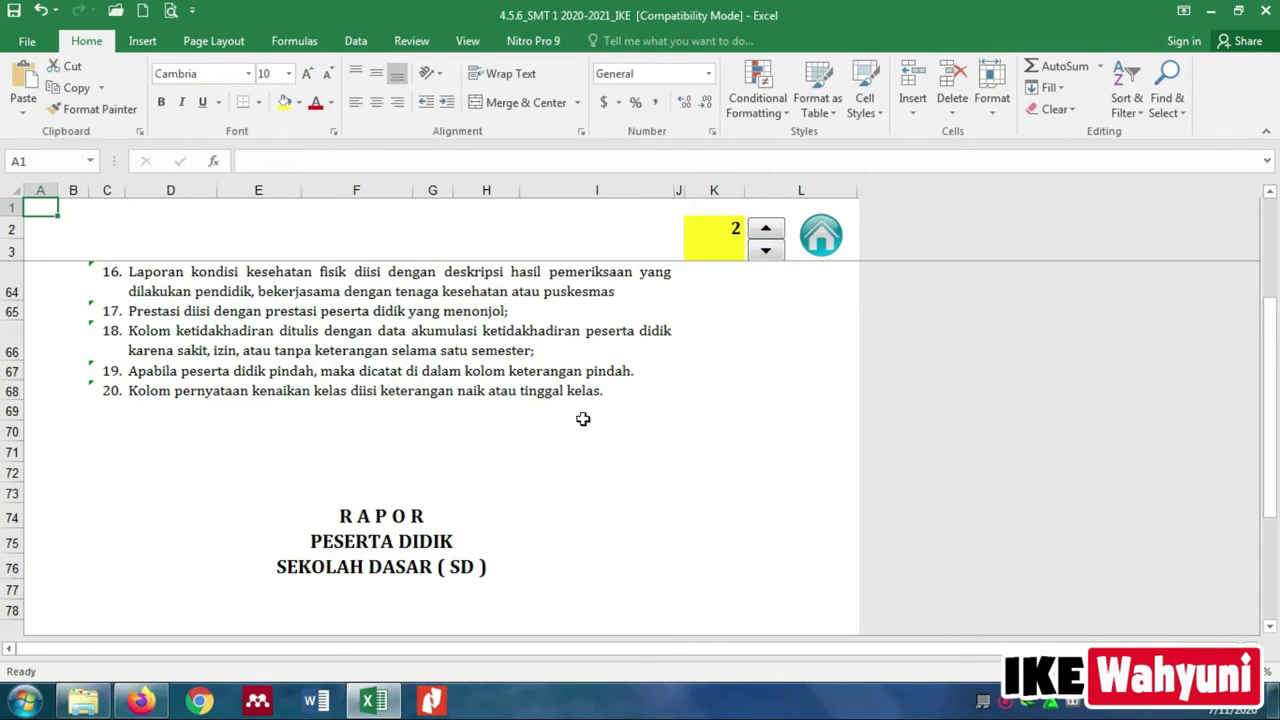
- Preview the printout of the report cover, paging through to page 3, and return to the main menu
left_click(35, 47)
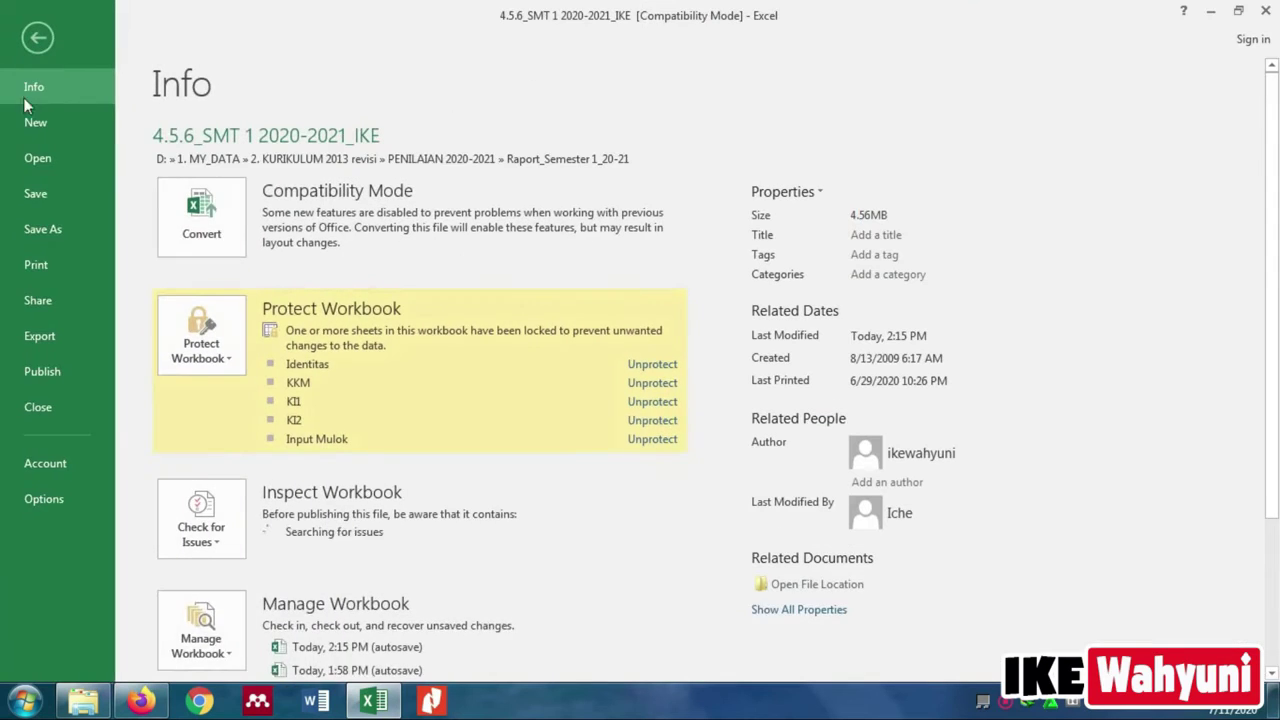
left_click(27, 270)
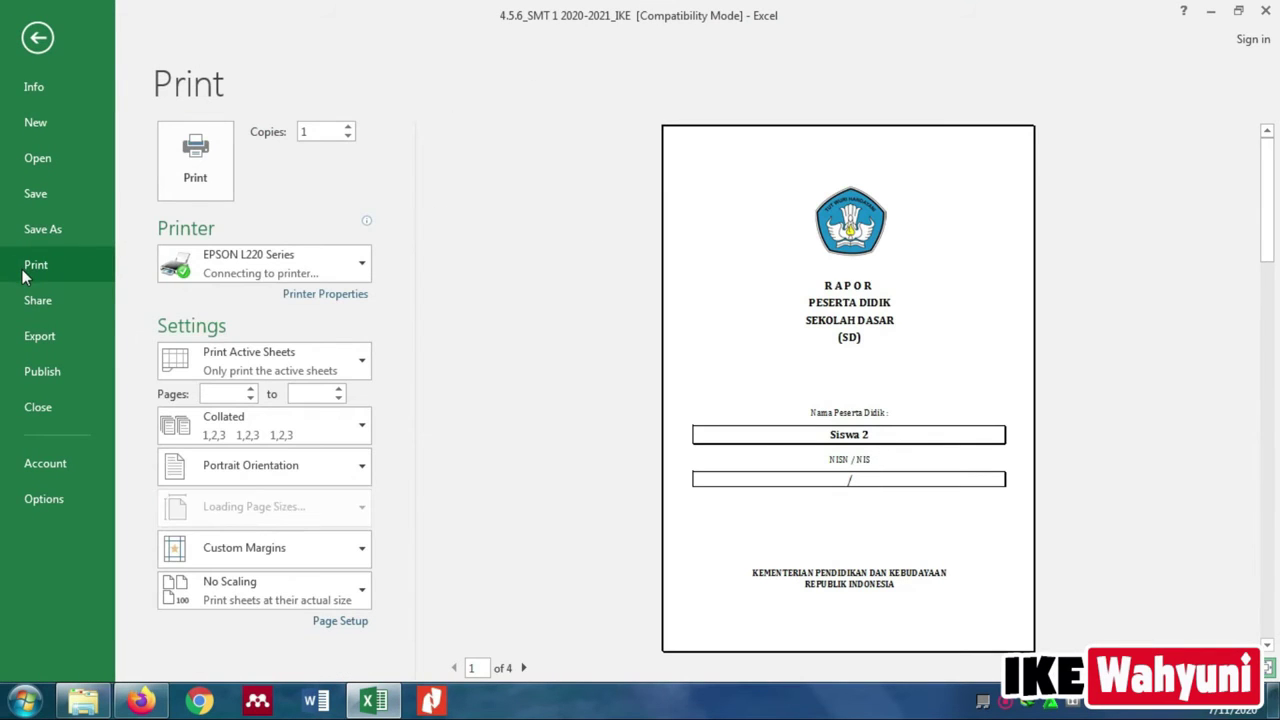
left_click(522, 668)
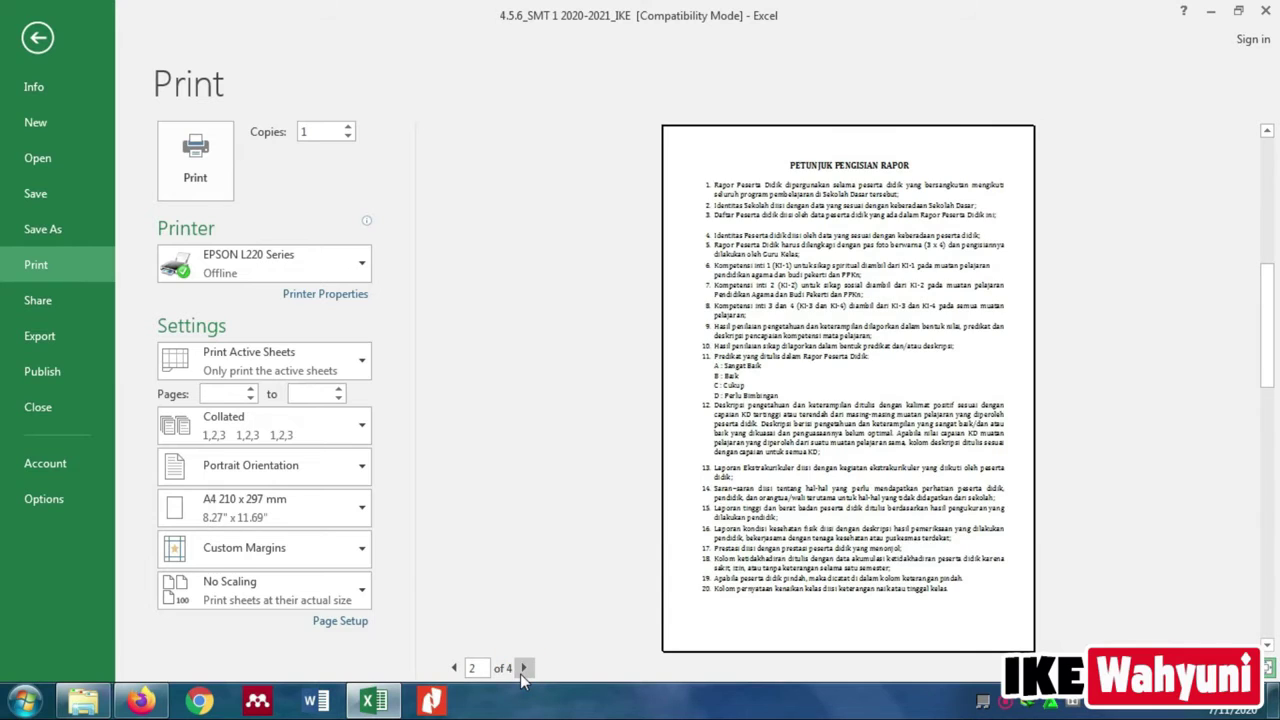
left_click(521, 674)
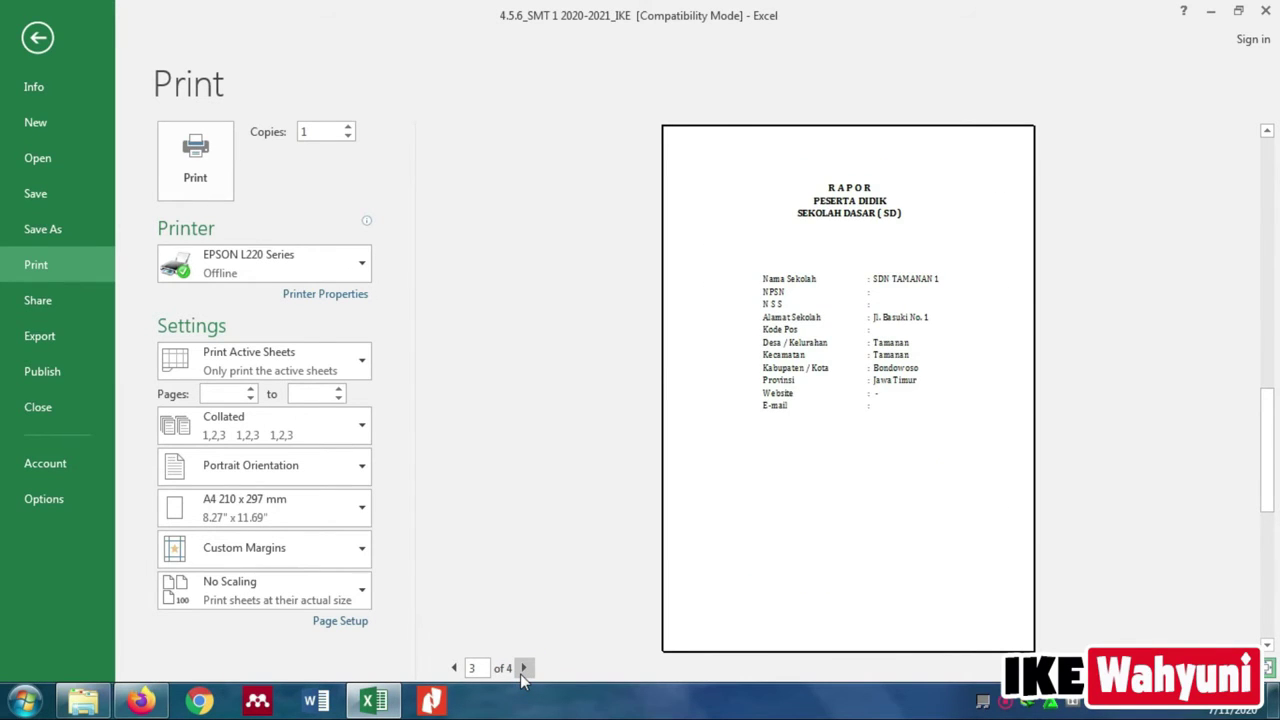
left_click(38, 38)
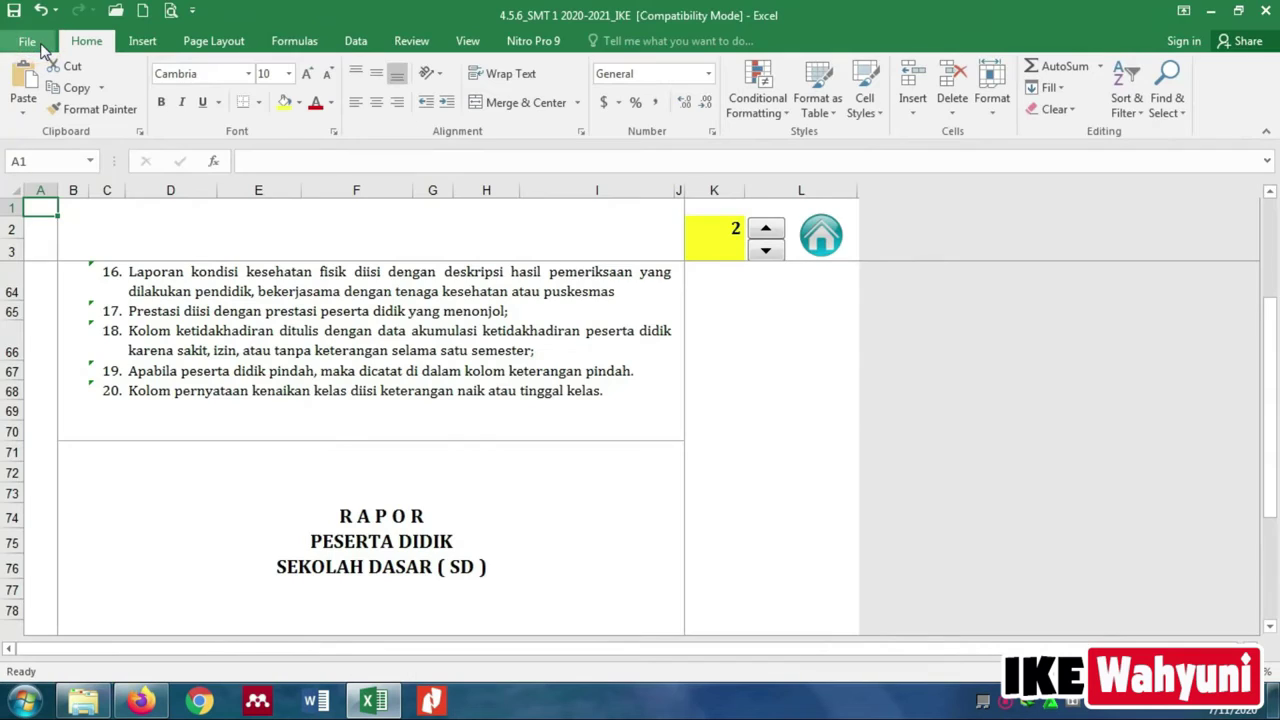
left_click(822, 243)
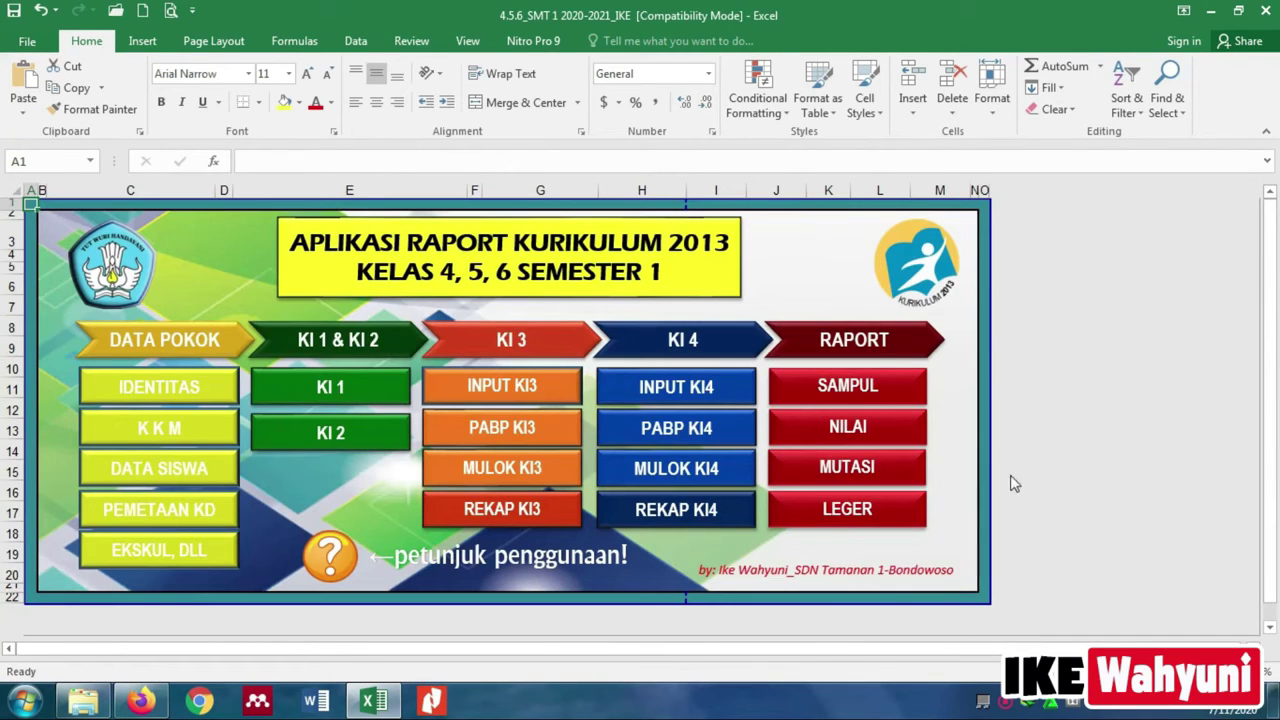
- Open the Nilai report and examine Siswa 1's attitude descriptions and the scores, predicates and descriptions for each subject
left_click(856, 440)
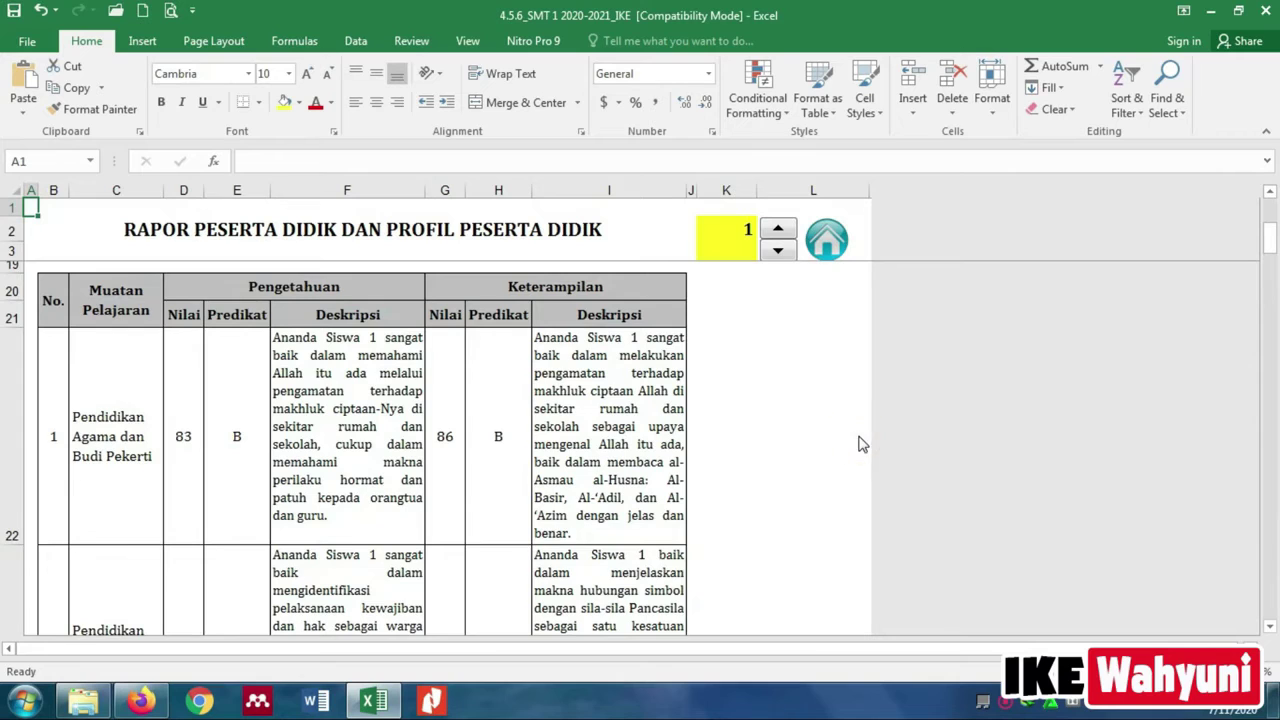
scroll(370, 380, "up", 5)
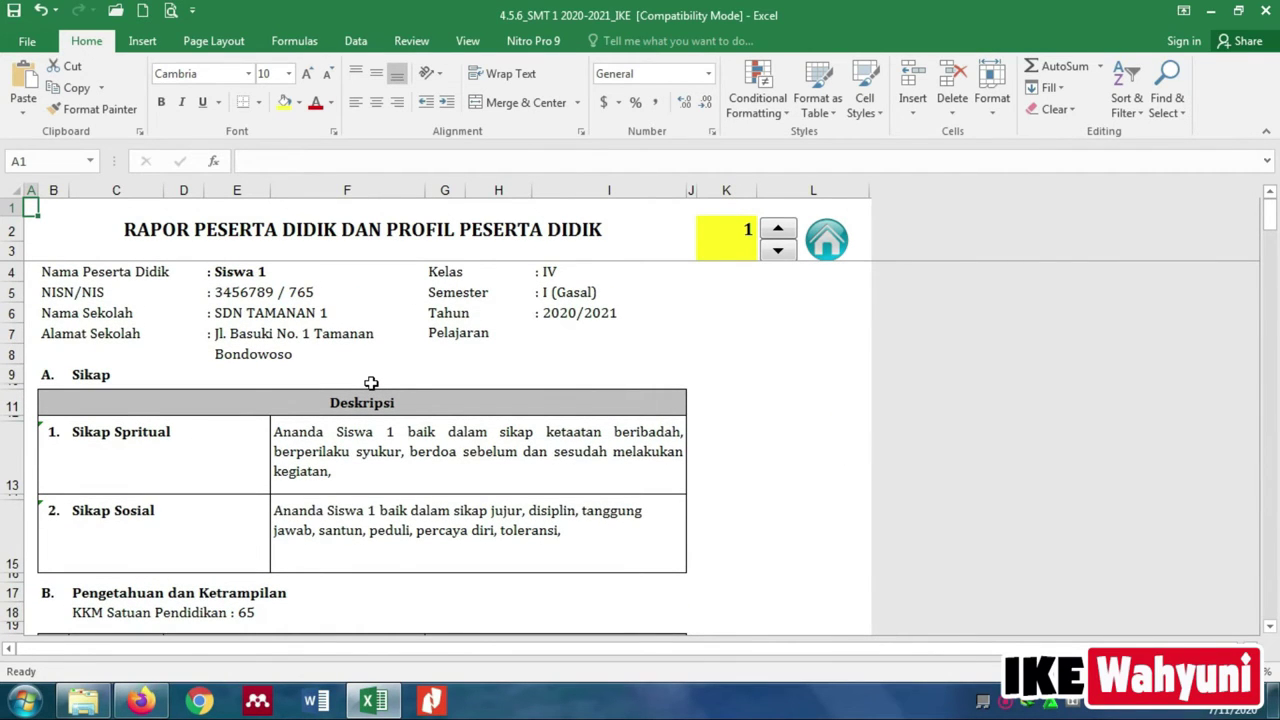
scroll(370, 383, "down", 5)
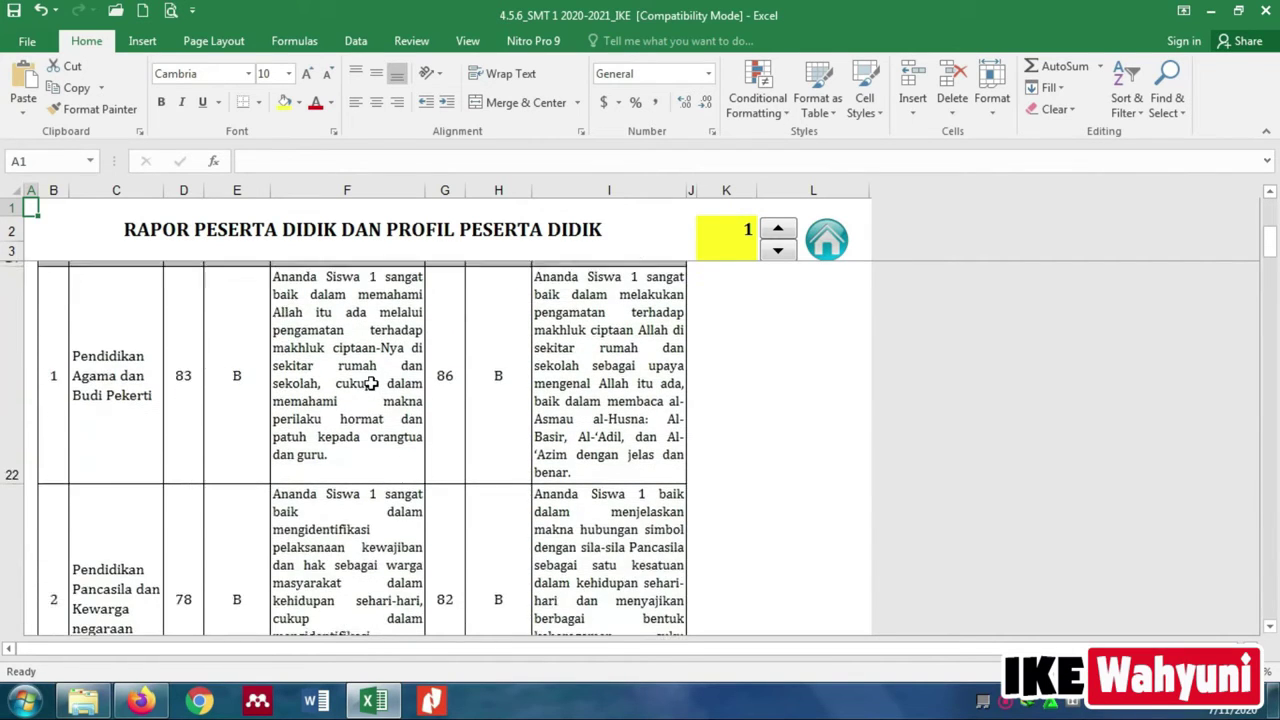
scroll(370, 383, "up", 2)
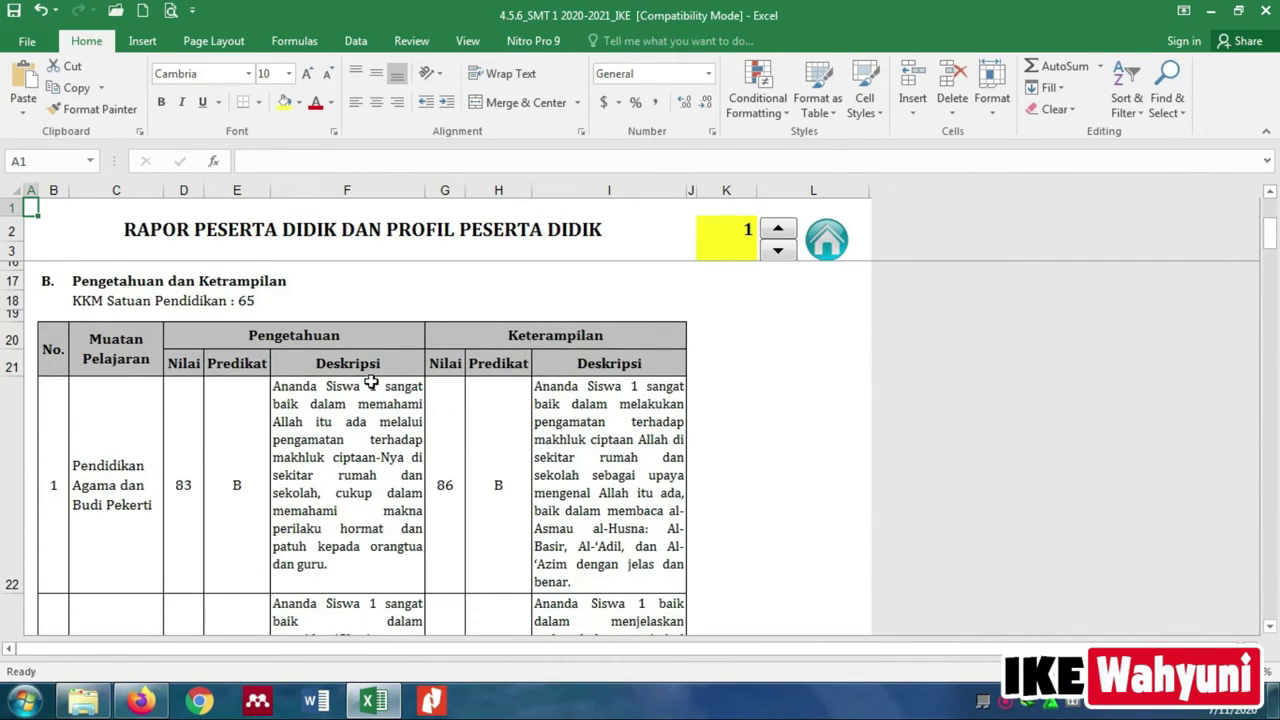
left_click(237, 467)
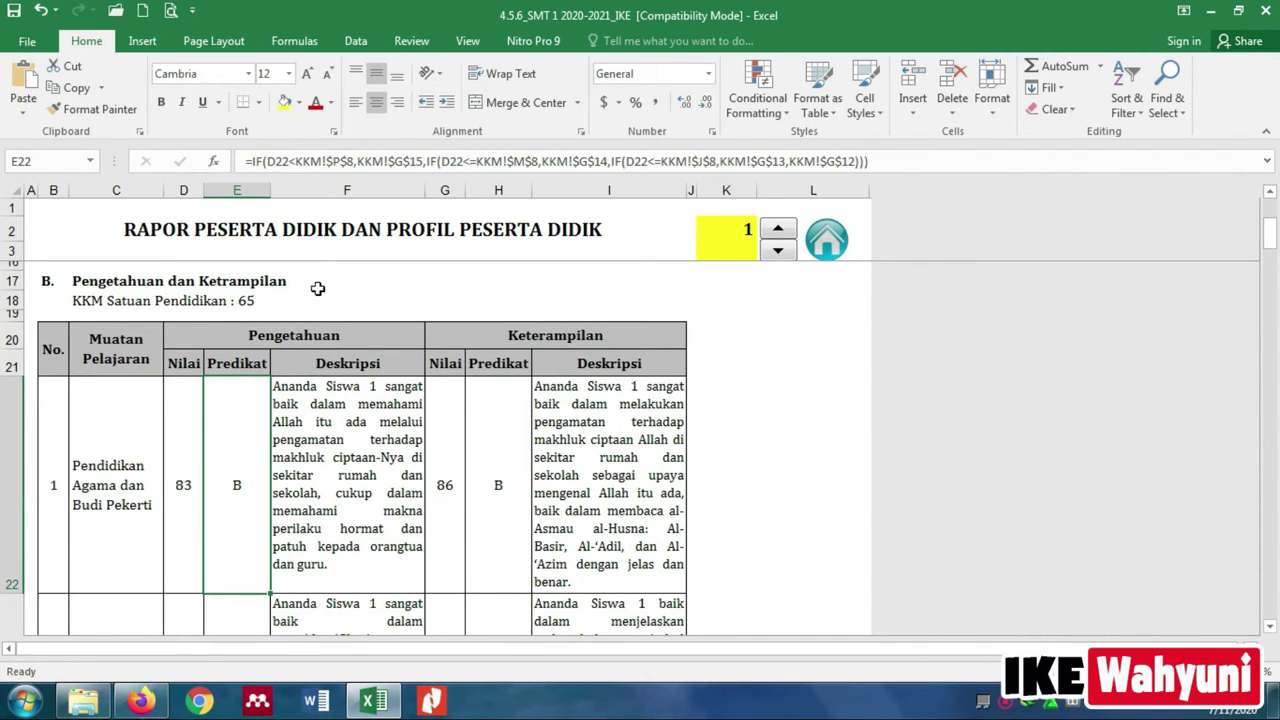
left_click(334, 482)
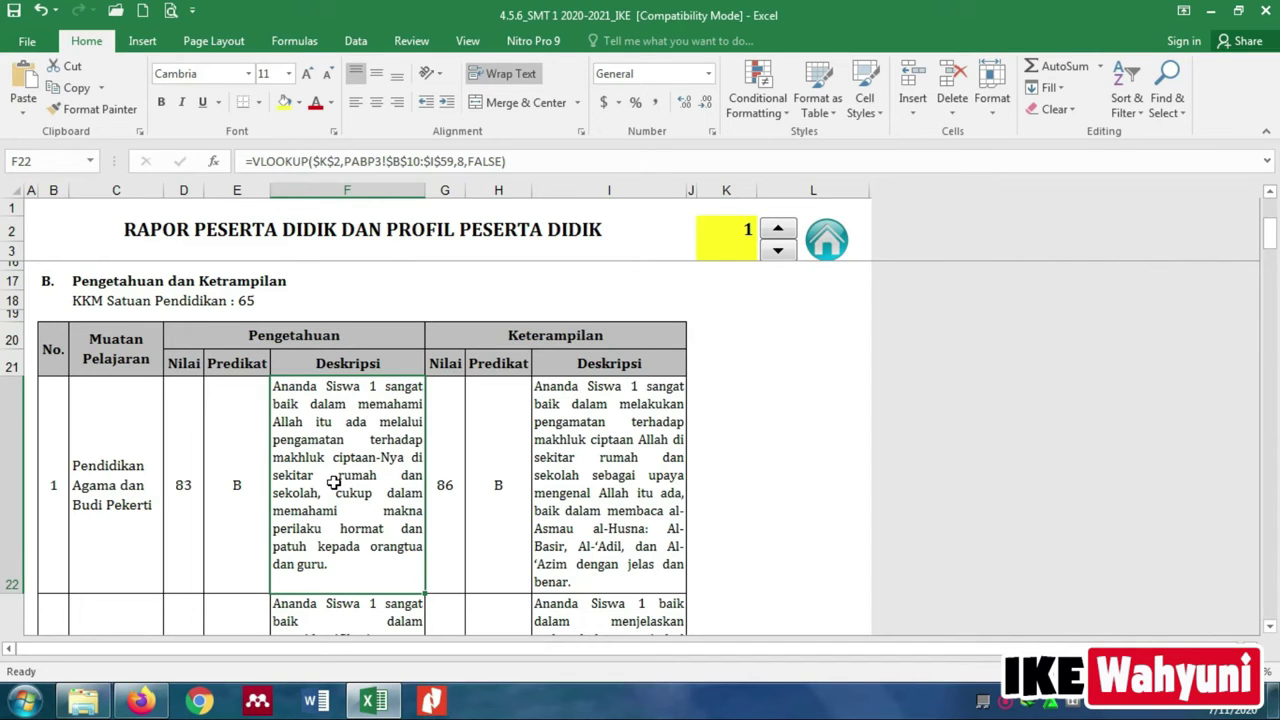
scroll(333, 483, "down", 9)
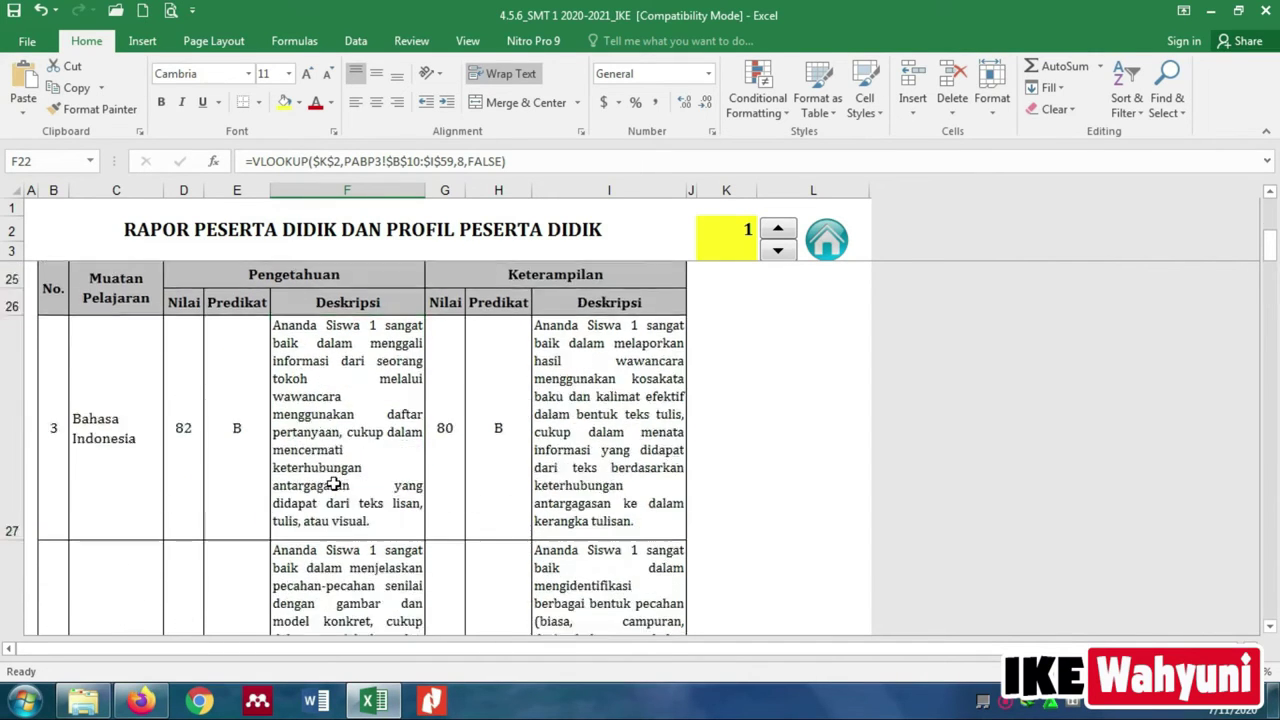
scroll(333, 483, "up", 3)
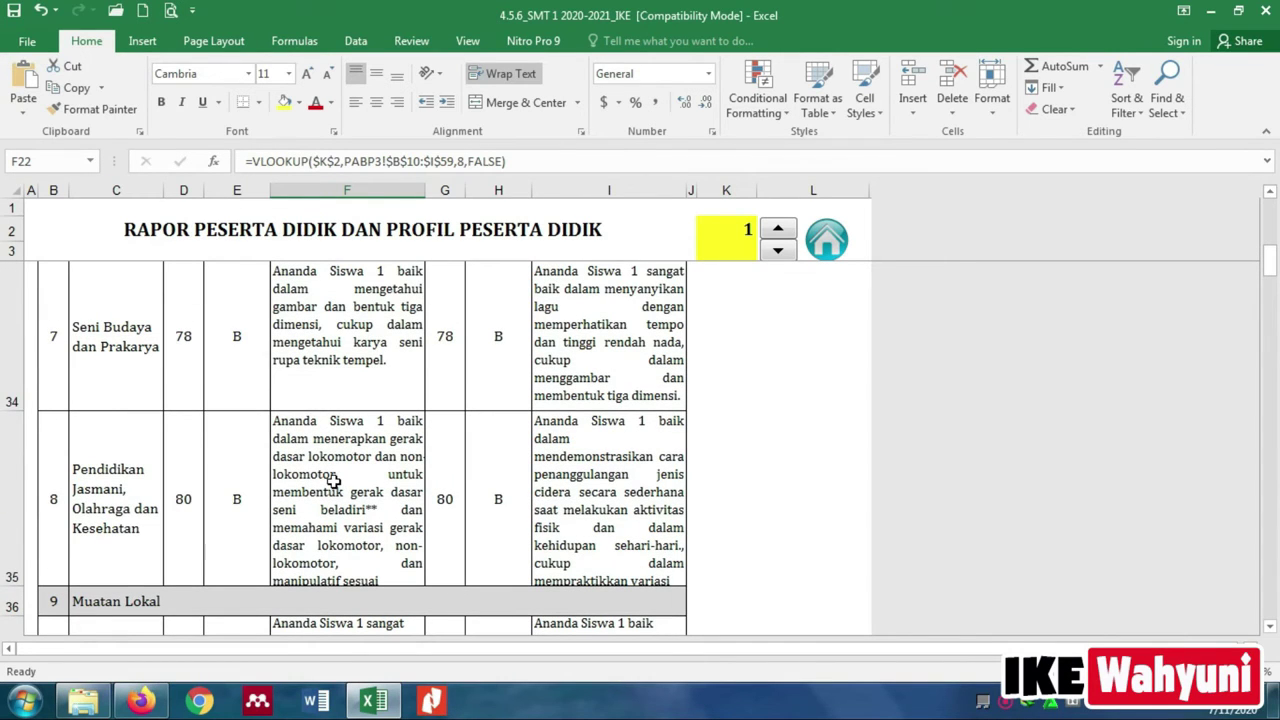
- Preview all printed pages of Siswa 1's Nilai report, and return to the main menu
left_click(27, 41)
left_click(15, 270)
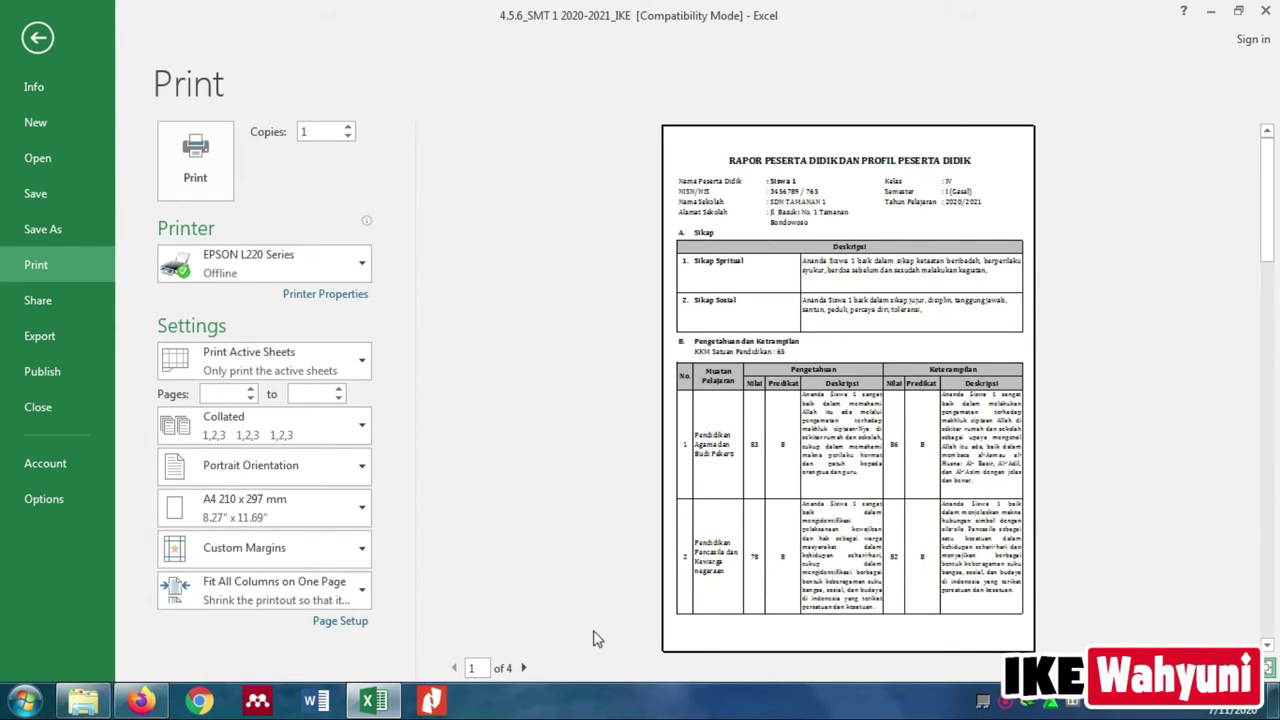
left_click(524, 668)
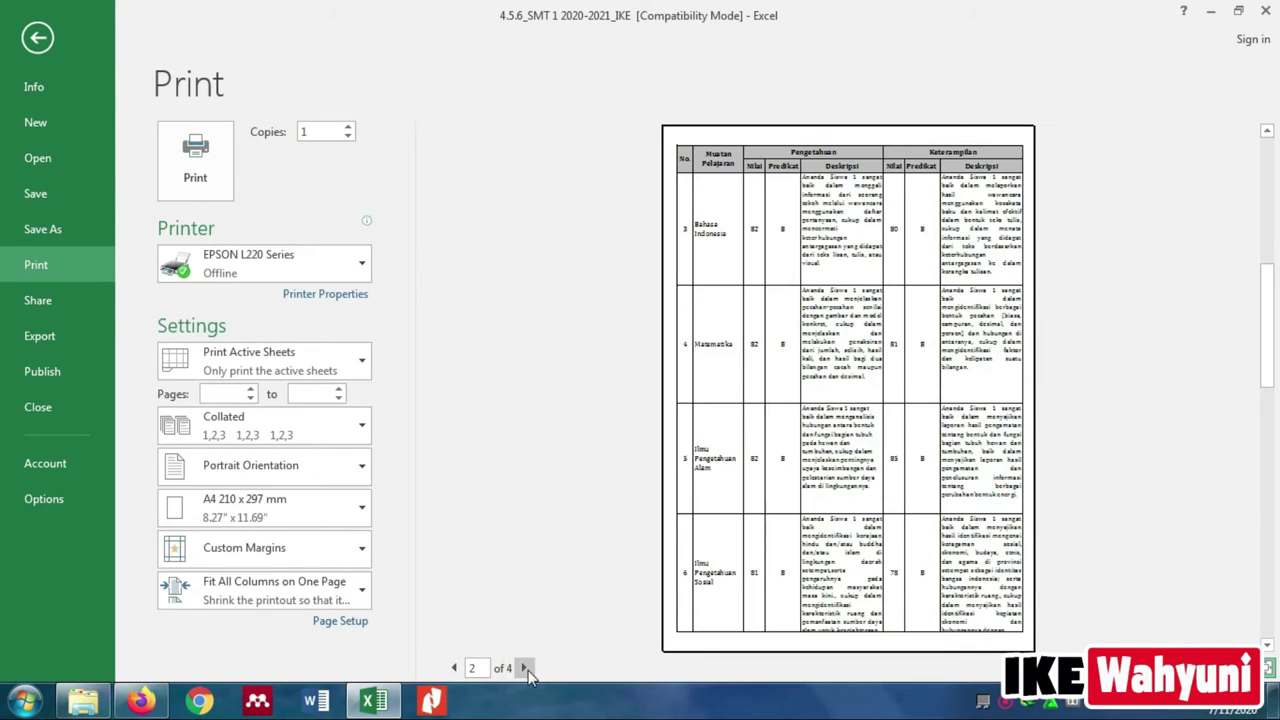
left_click(524, 668)
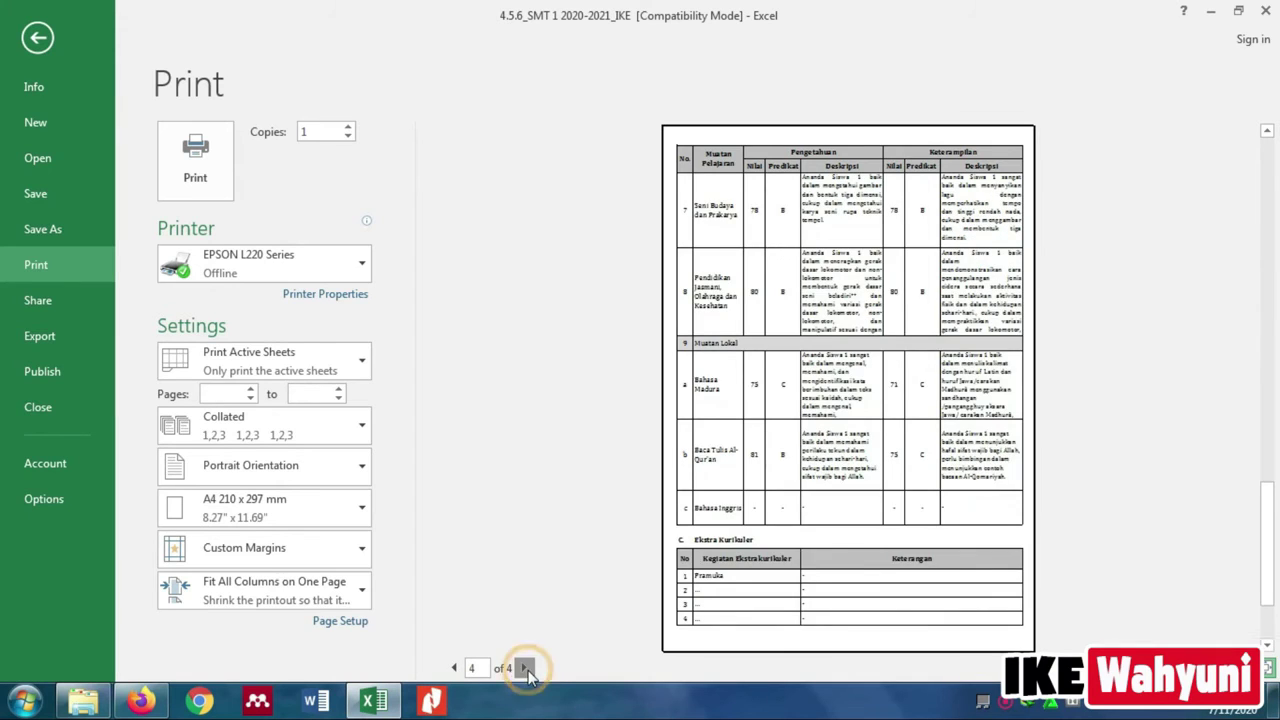
left_click(524, 668)
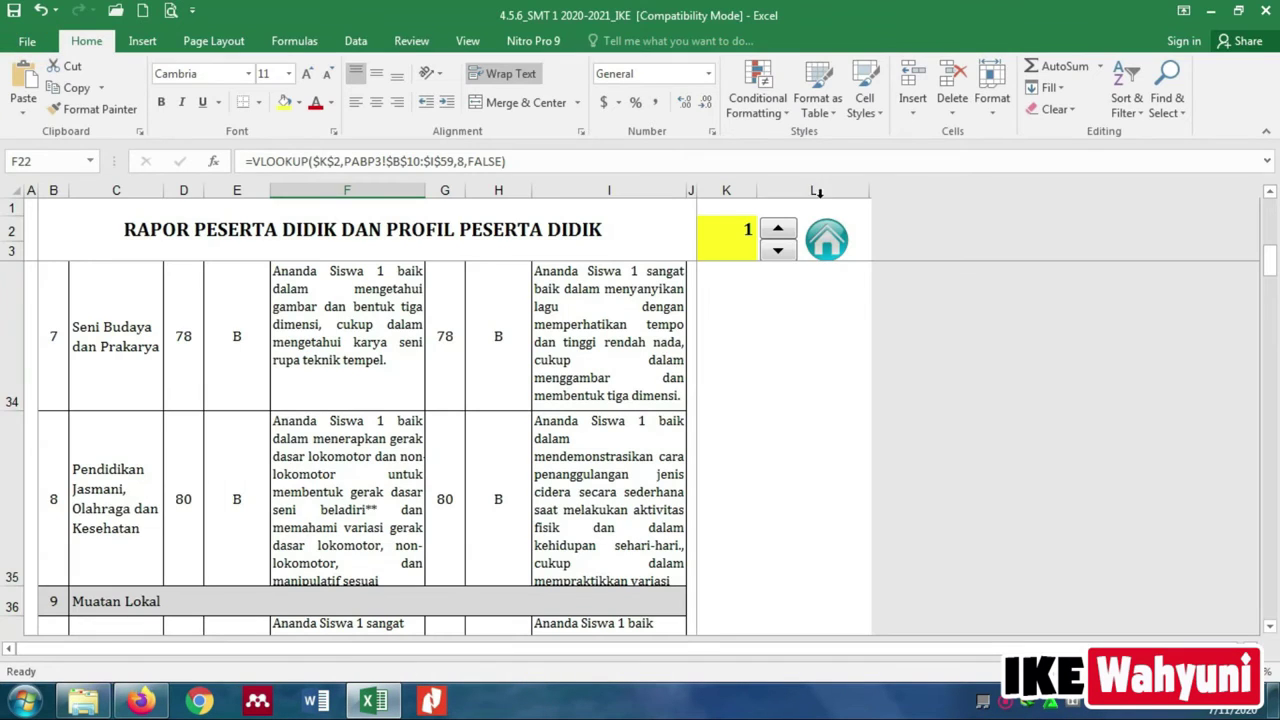
left_click(836, 246)
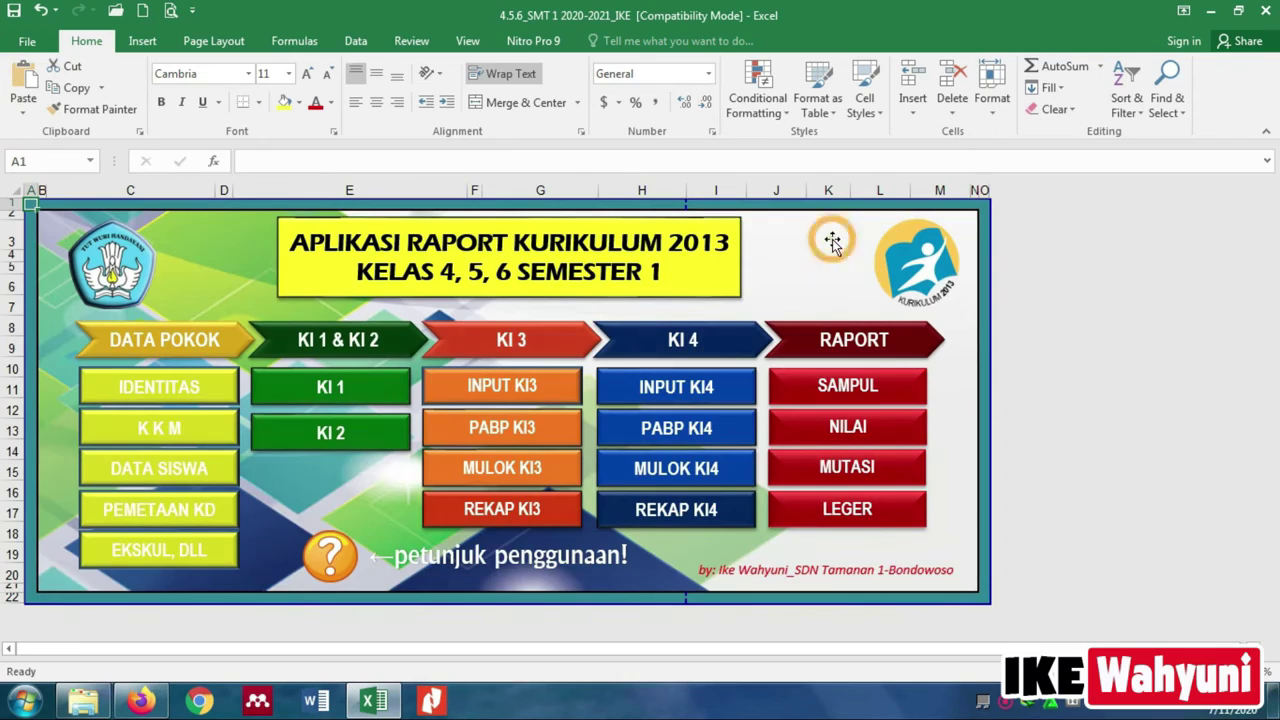
- Review the Mutasi transfer form and the Leger recap, checking Siswa 1's rank and incomplete-subject formulas, returning to the main menu after each
left_click(904, 472)
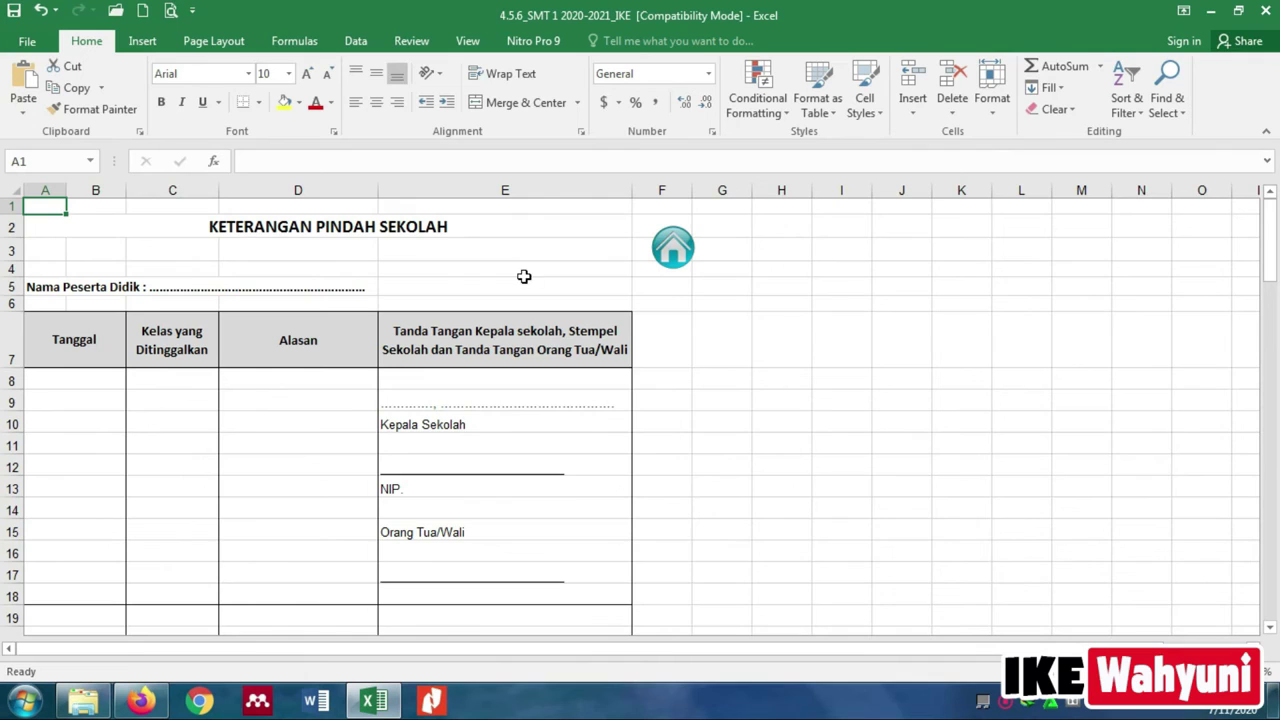
left_click(672, 250)
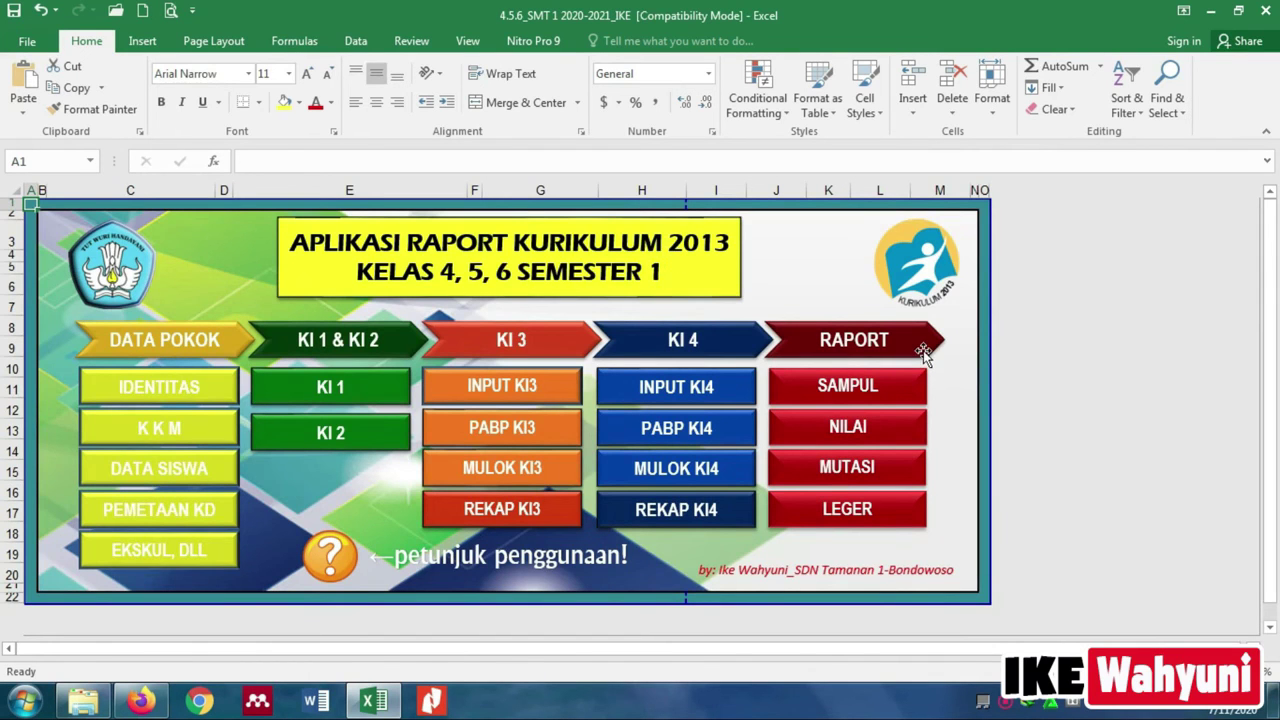
left_click(874, 512)
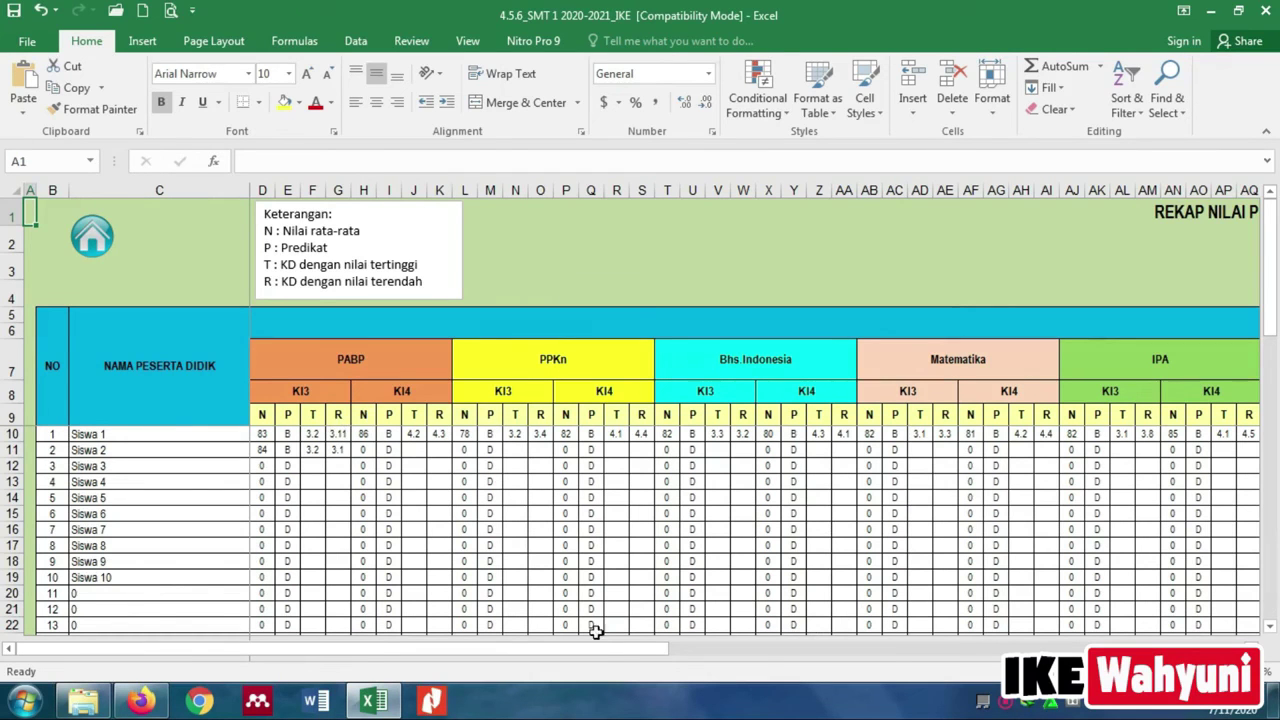
left_click_drag(607, 650, 1194, 654)
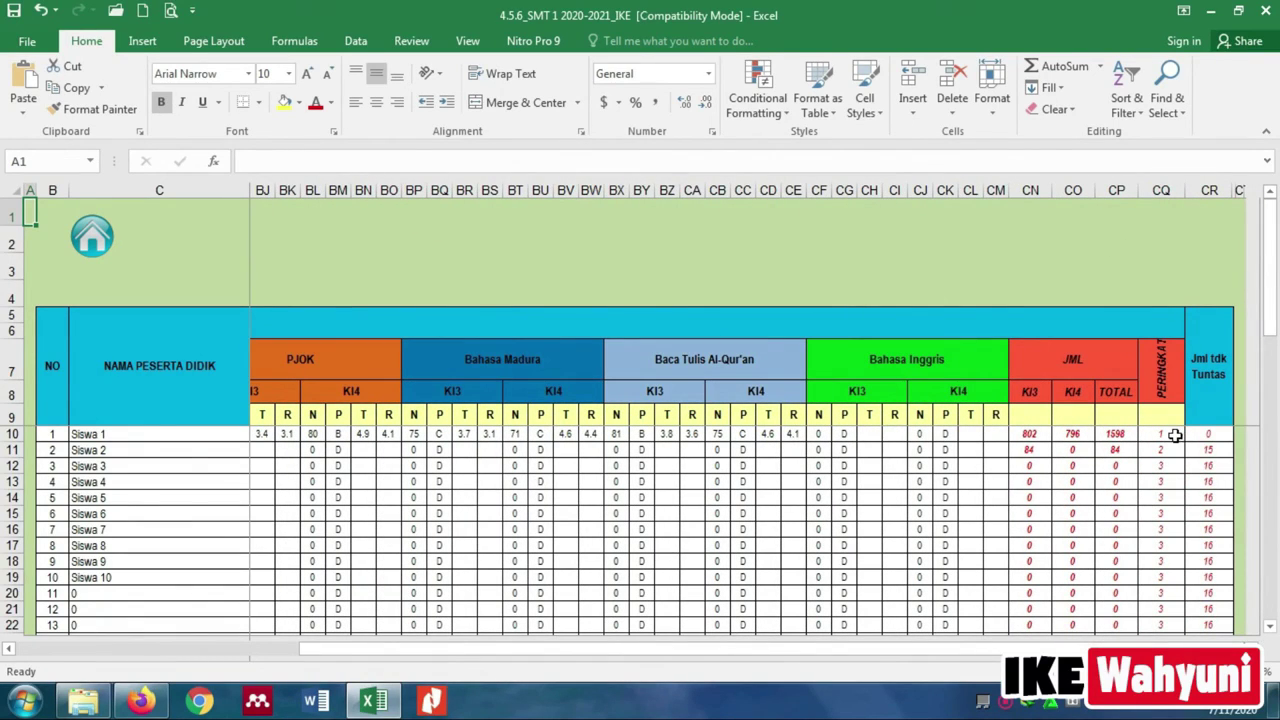
left_click(1162, 434)
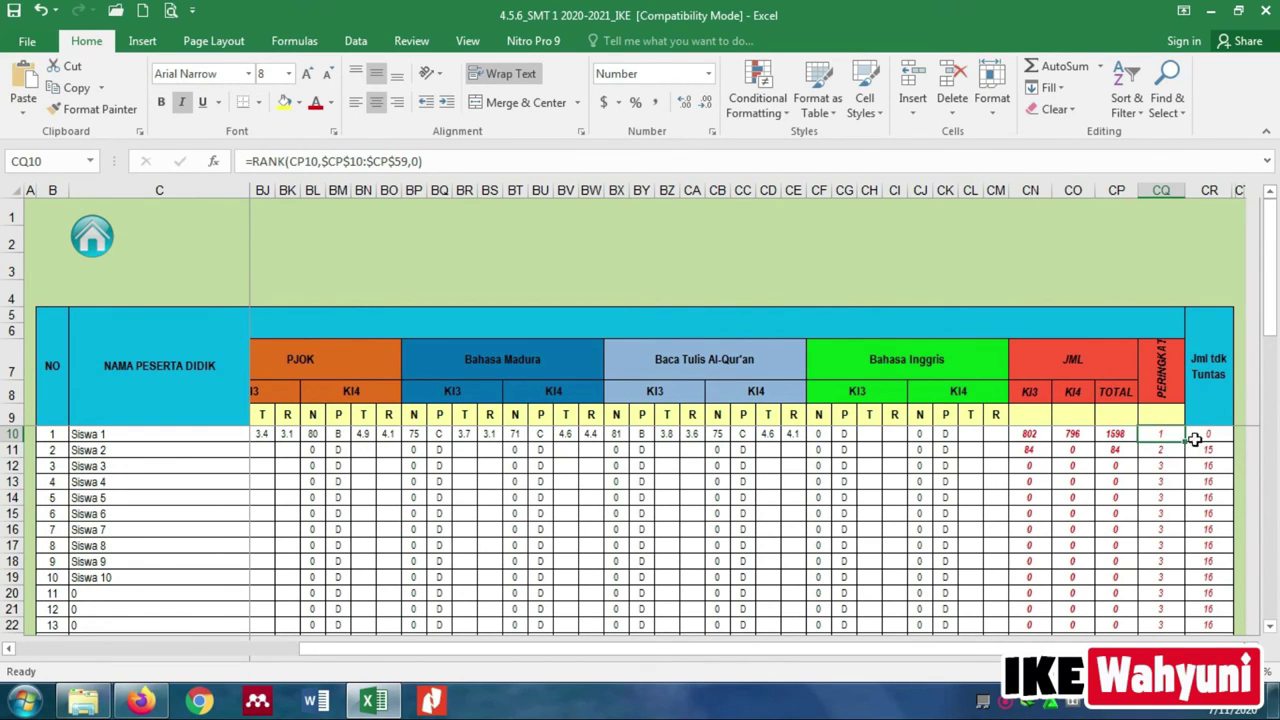
left_click(1204, 437)
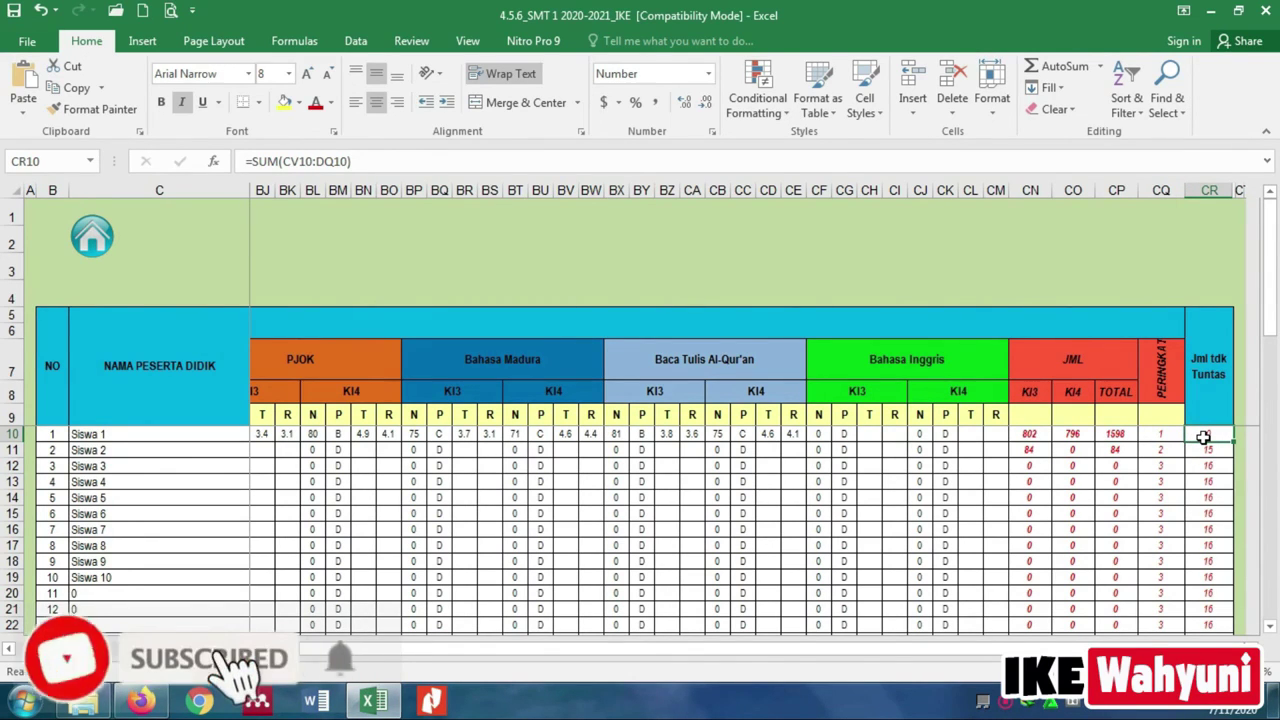
left_click(88, 250)
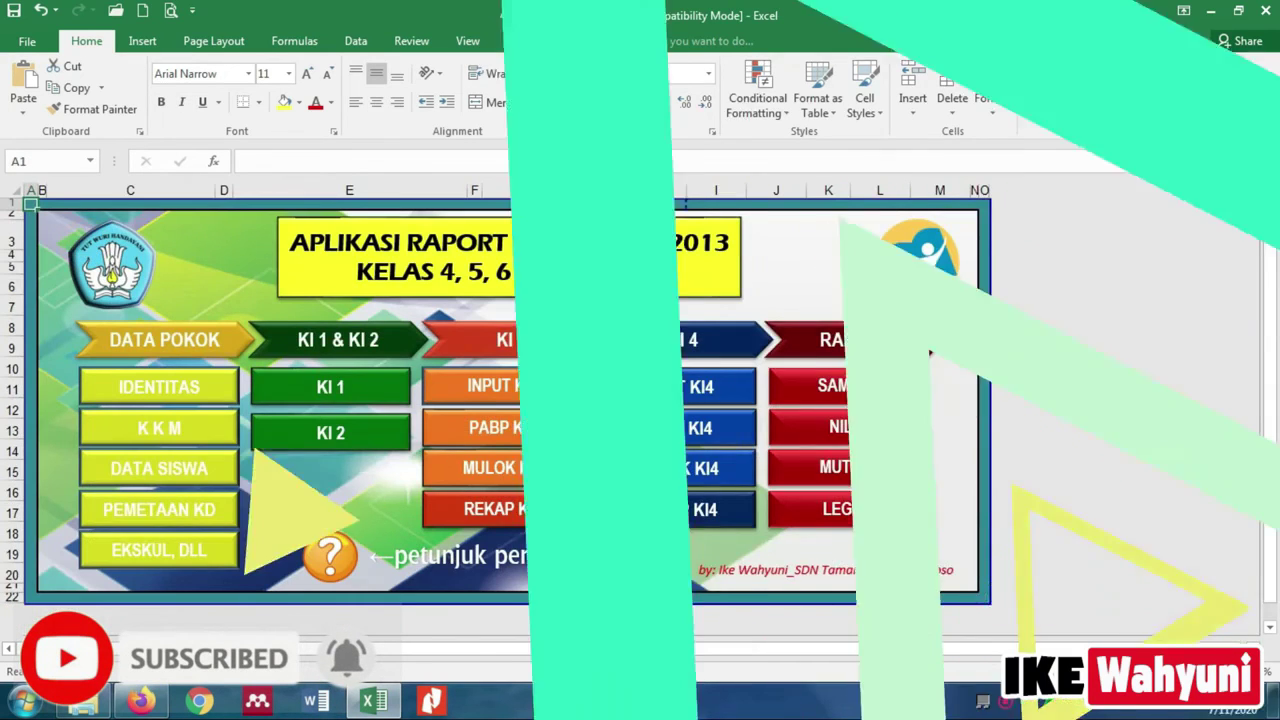